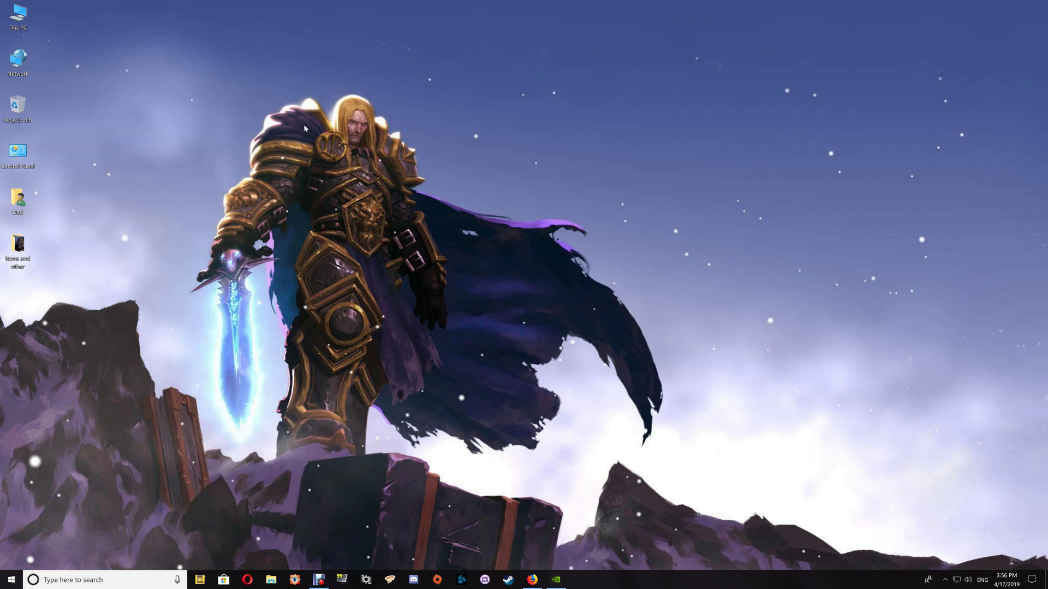
# - Bring up the mod page and browse its Files tab listing the downloadable files
pyautogui.click(541, 581)
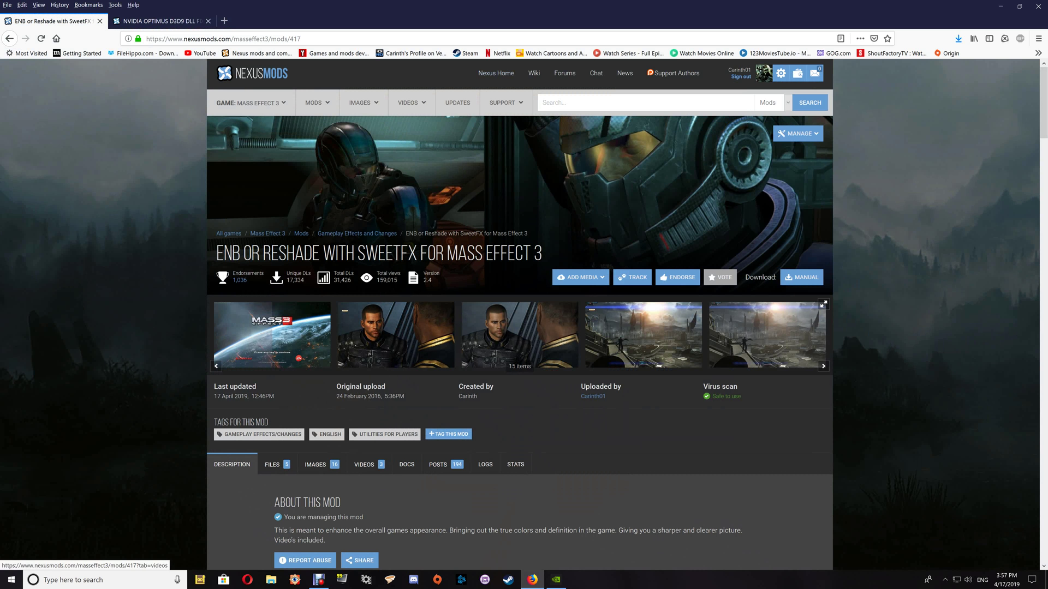
pyautogui.click(291, 464)
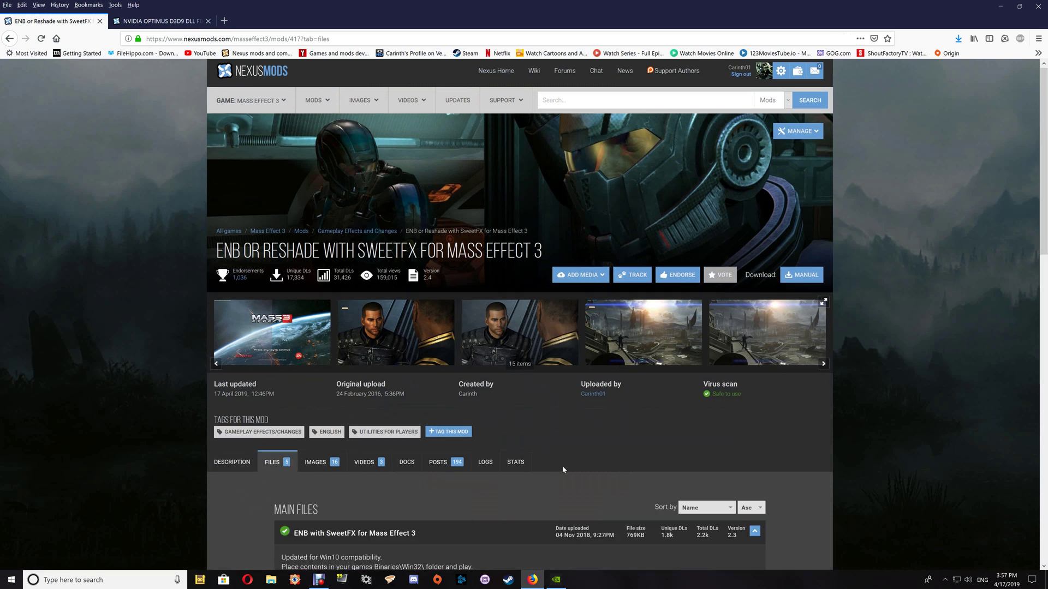
pyautogui.scroll(-3, 564, 469)
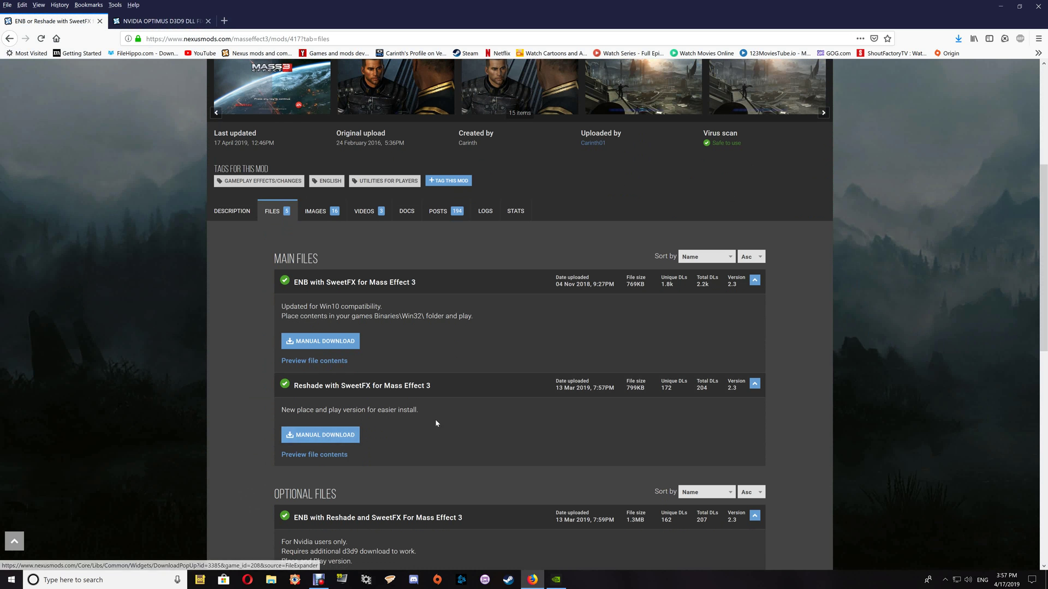
pyautogui.scroll(-3, 436, 423)
pyautogui.scroll(-3, 436, 423)
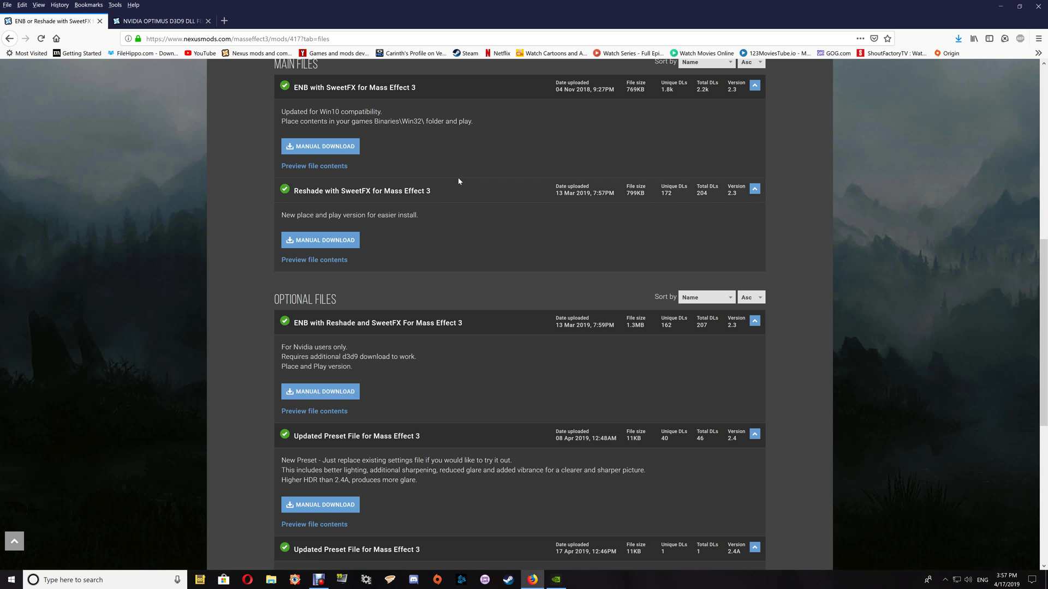
# - Open the downloaded Reshade with SweetFX archive in WinRAR from Firefox's downloads
pyautogui.scroll(1, 456, 149)
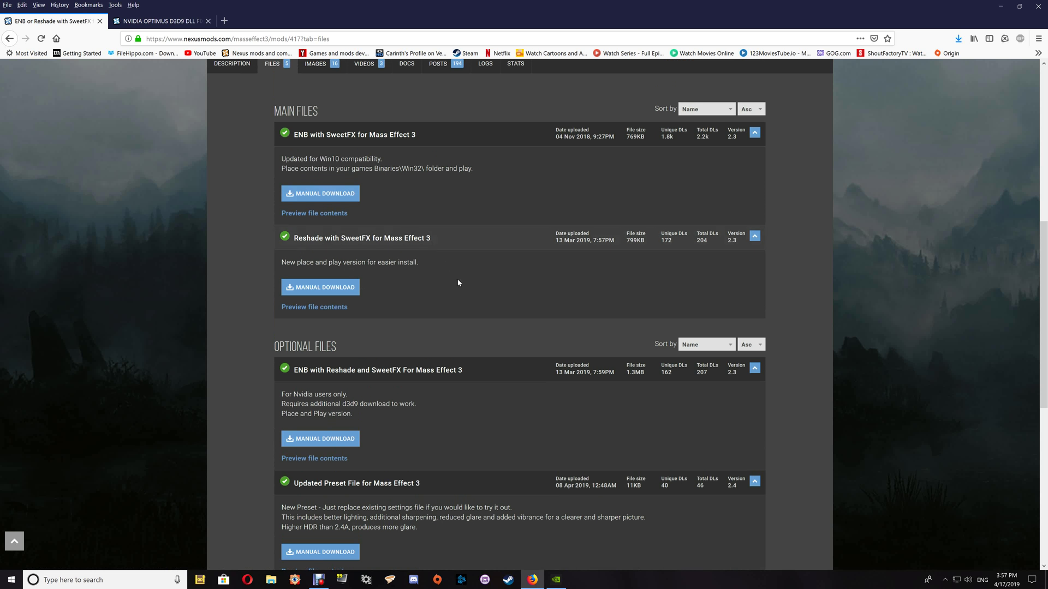
pyautogui.click(963, 39)
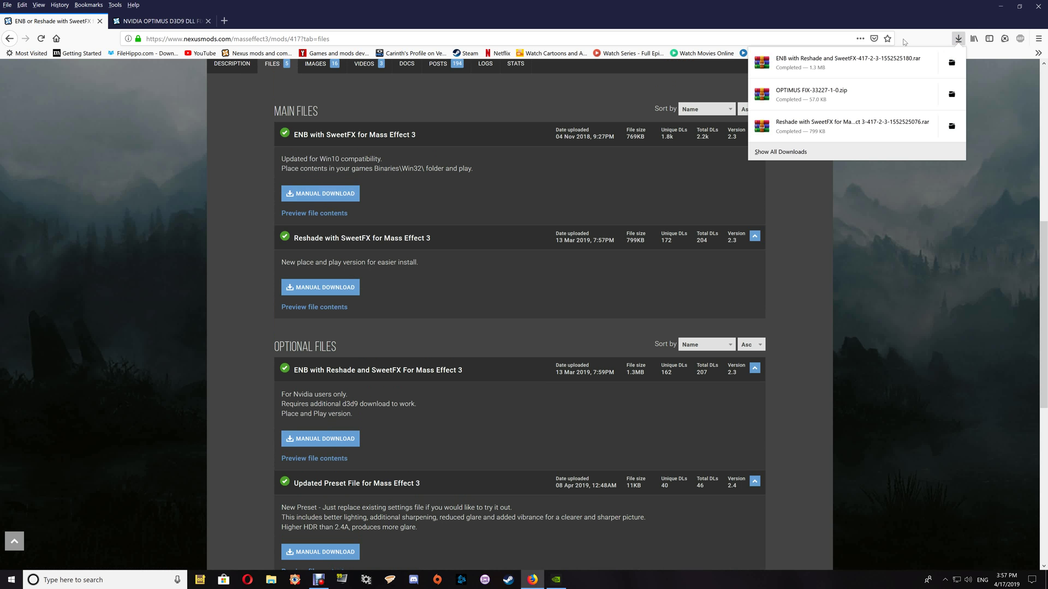
pyautogui.click(841, 123)
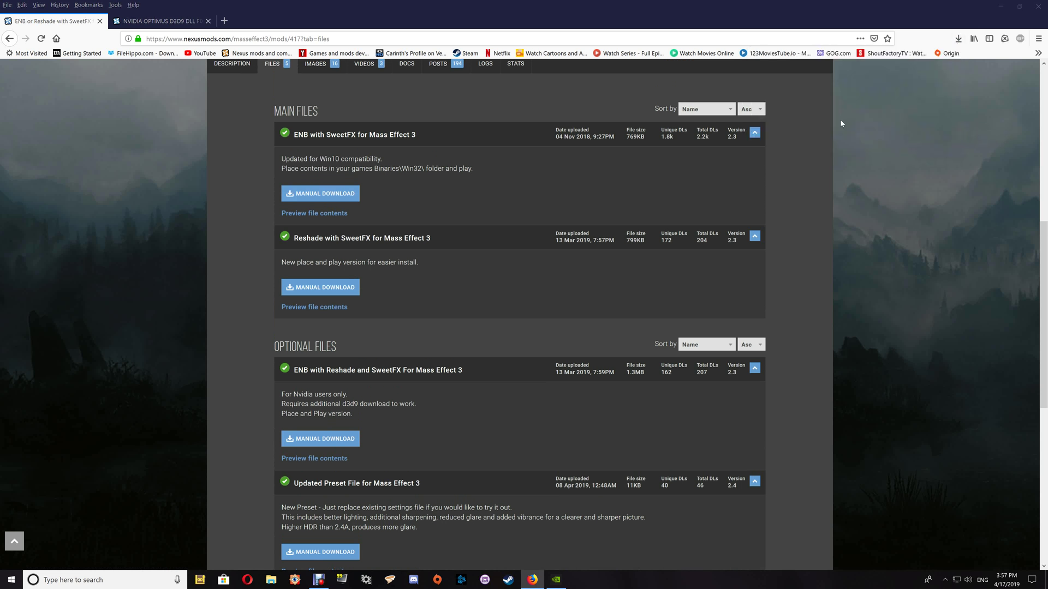
# - Browse to C:\Program Files (x86)\Origin Games\Mass Effect 3\Binaries\Win32 in File Explorer
pyautogui.click(998, 6)
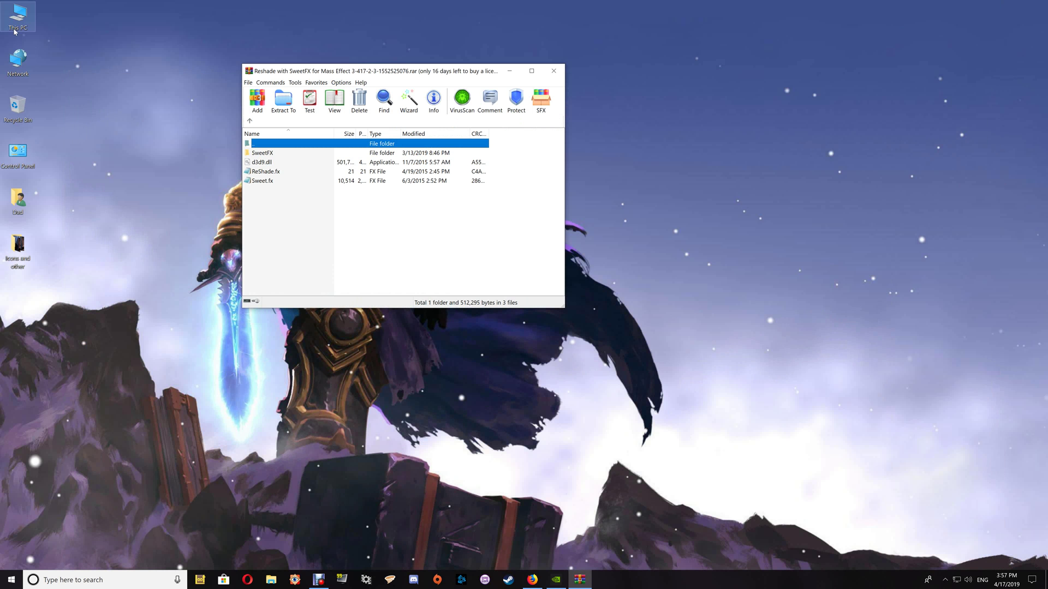
pyautogui.doubleClick(14, 31)
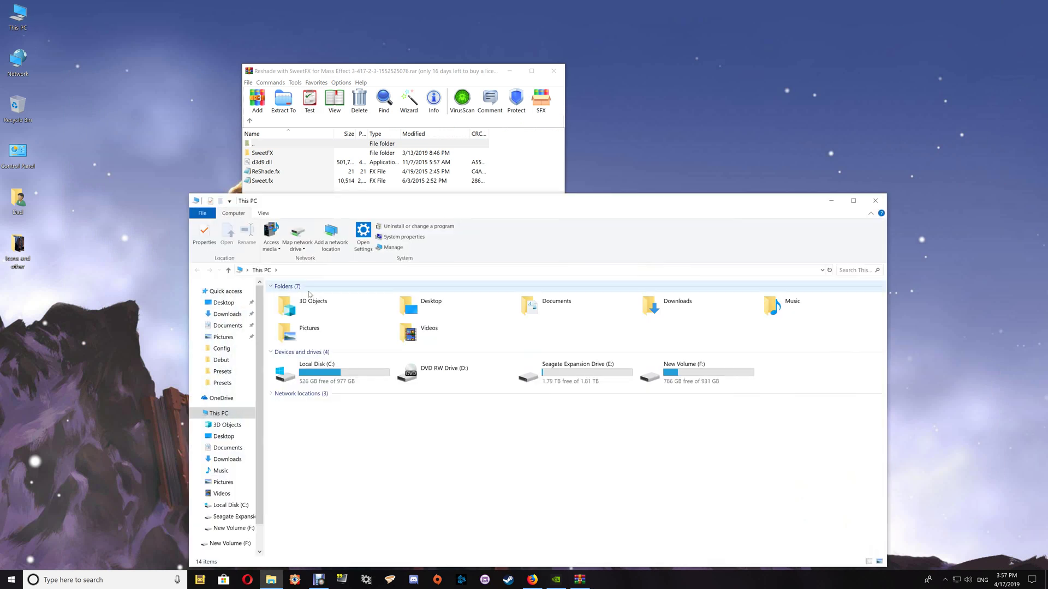
pyautogui.doubleClick(355, 380)
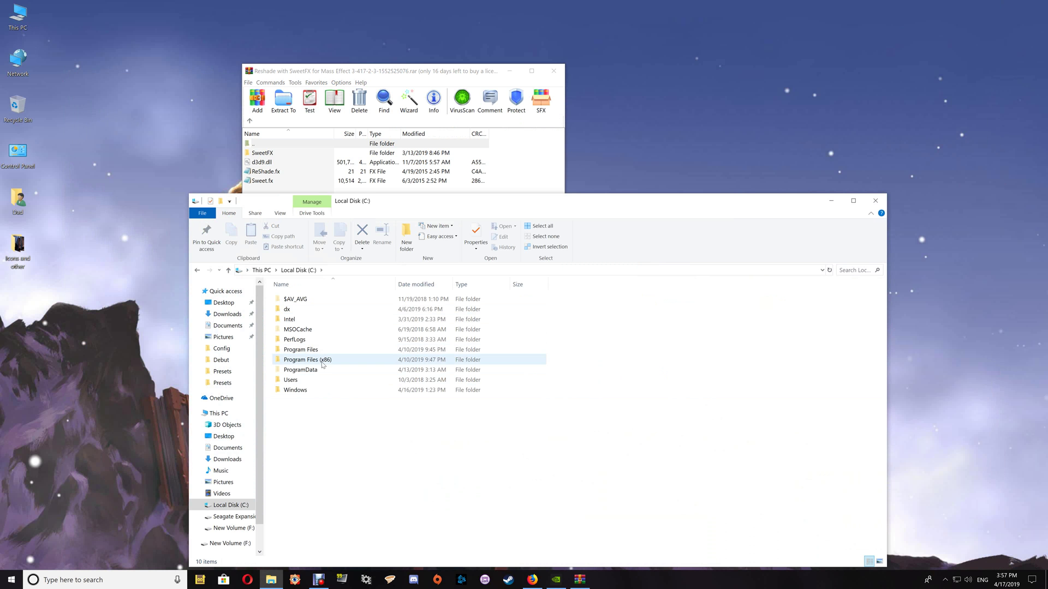
pyautogui.doubleClick(359, 359)
pyautogui.scroll(-8, 358, 355)
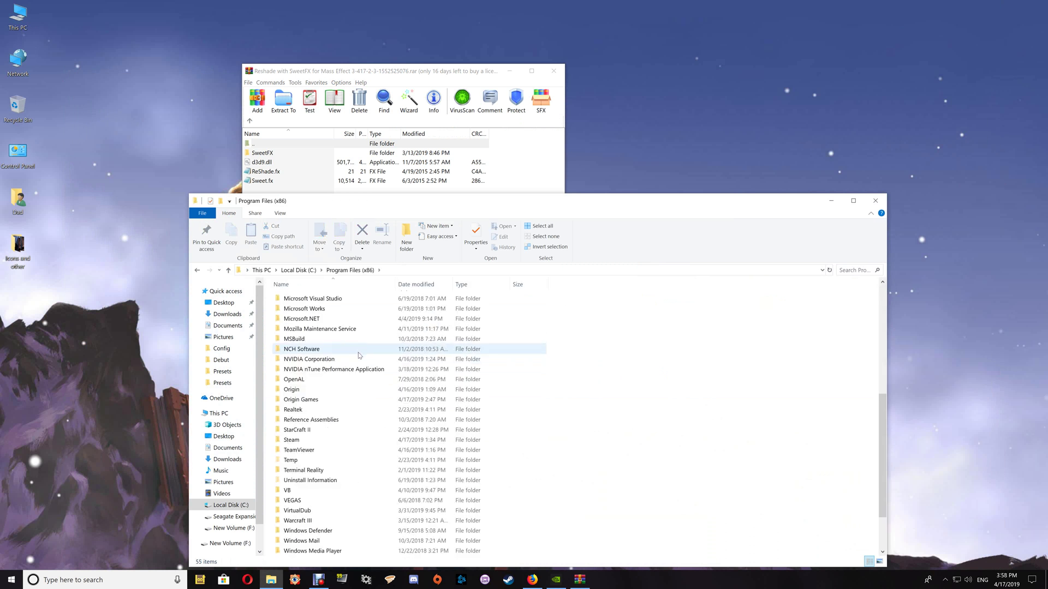
pyautogui.doubleClick(308, 400)
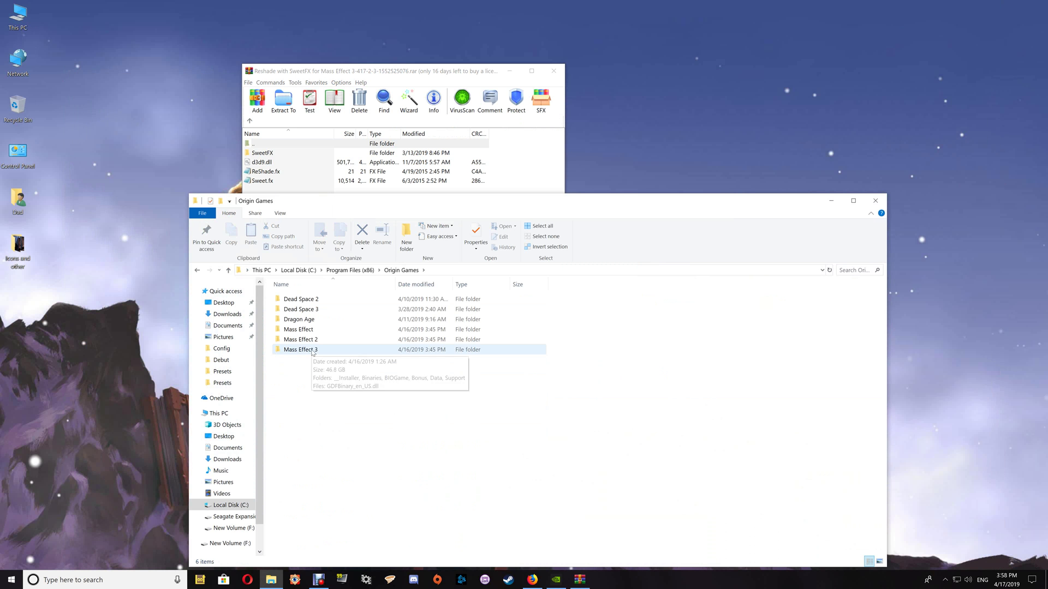
pyautogui.doubleClick(312, 352)
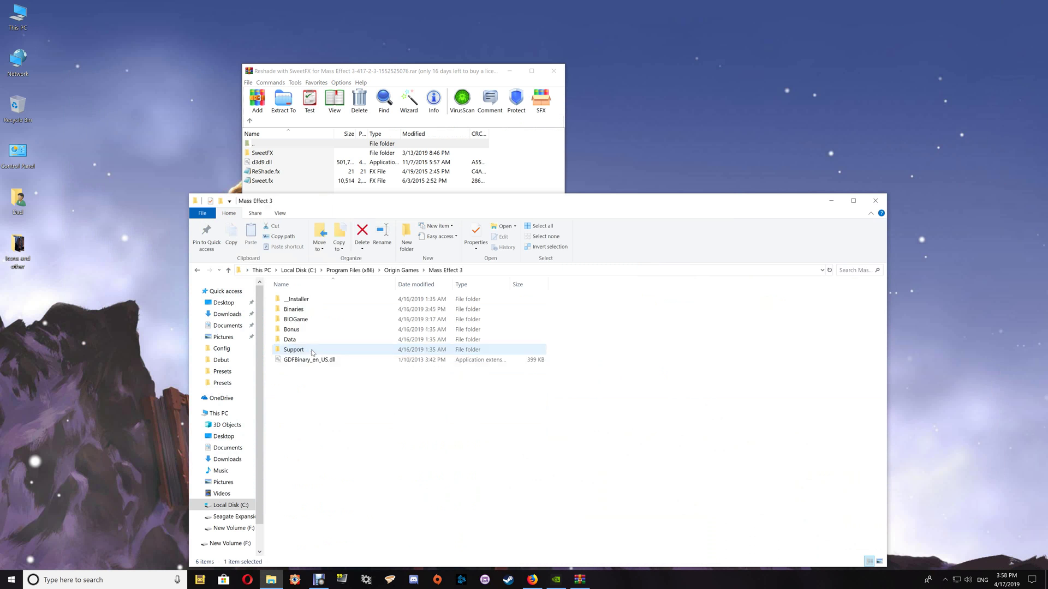
pyautogui.doubleClick(324, 310)
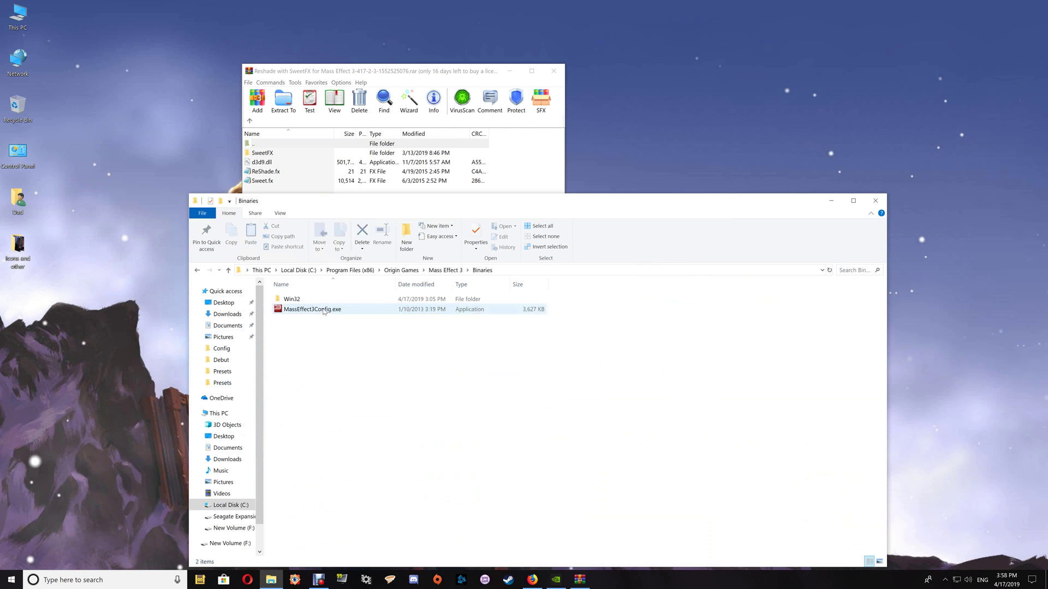
pyautogui.doubleClick(307, 301)
pyautogui.click(307, 301)
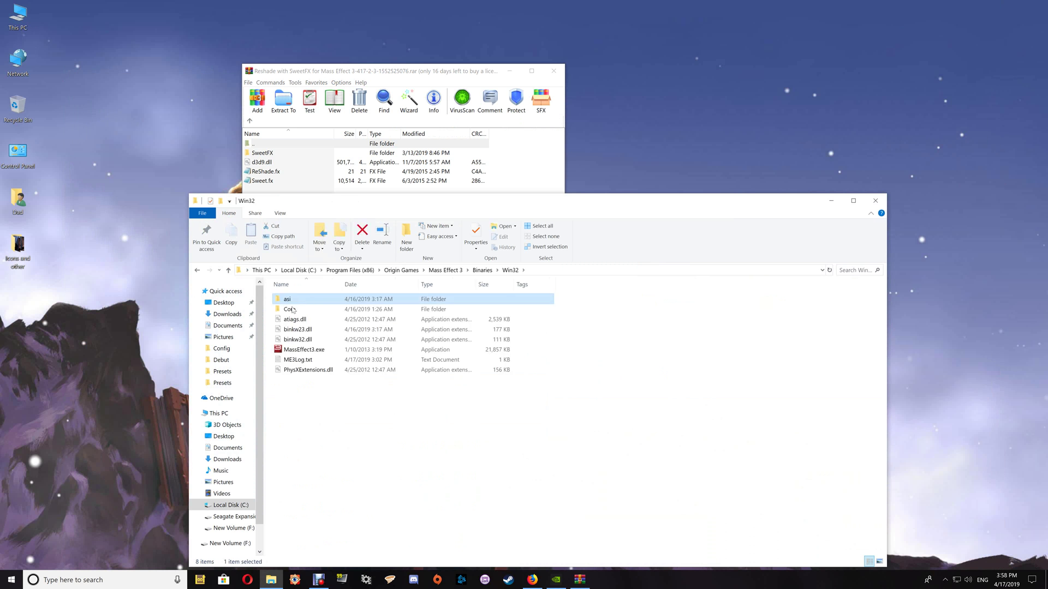
# - Drag SweetFX, d3d9.dll, ReShade.fx and Sweet.fx from WinRAR into the Win32 folder
pyautogui.moveTo(481, 70); pyautogui.dragTo(914, 267)
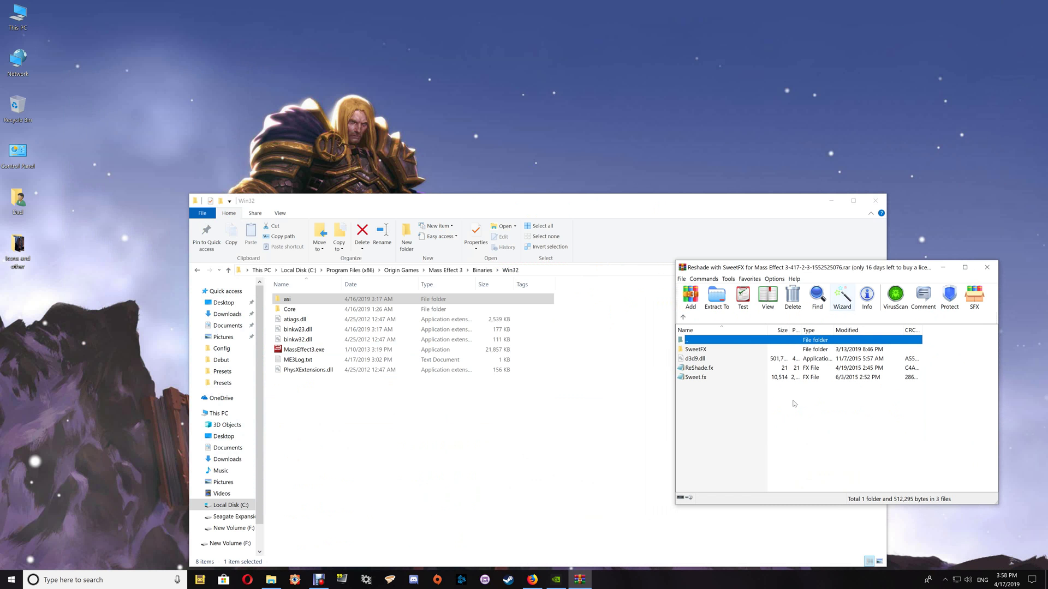
pyautogui.moveTo(704, 391); pyautogui.dragTo(576, 343)
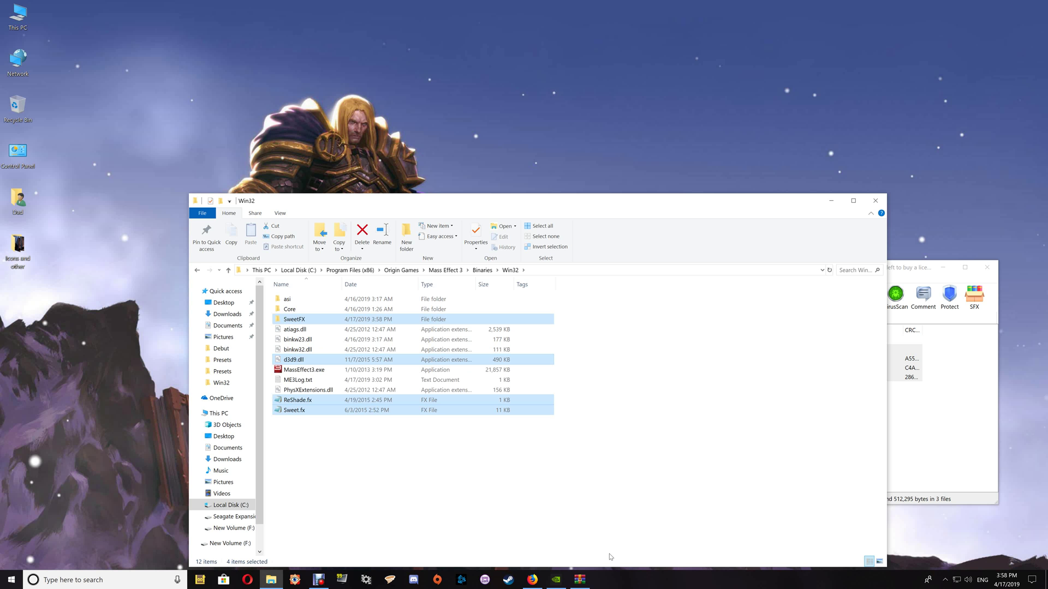
pyautogui.click(532, 582)
pyautogui.scroll(-1, 463, 421)
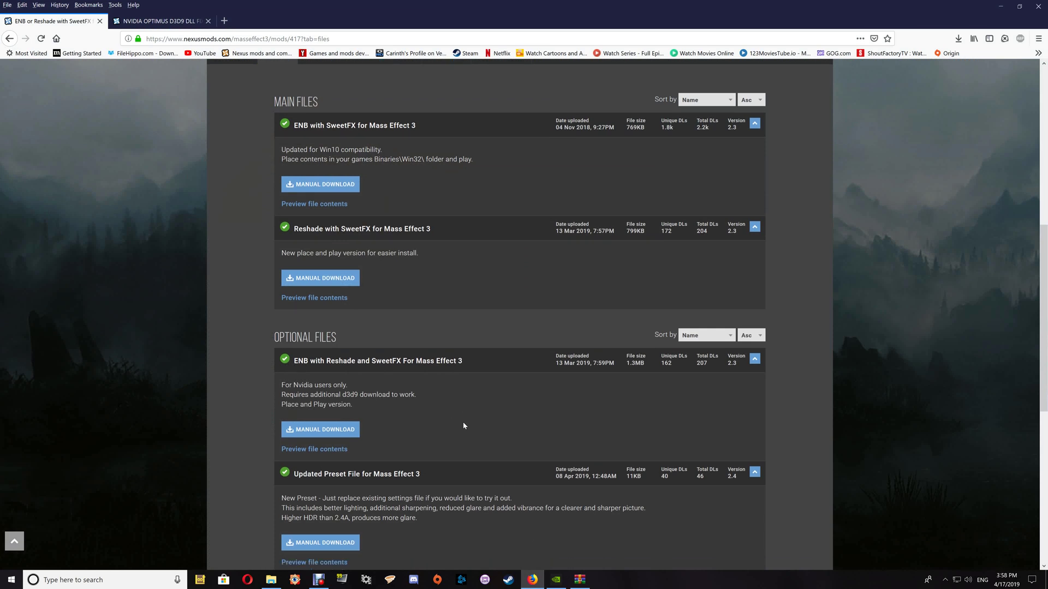
pyautogui.scroll(-3, 435, 475)
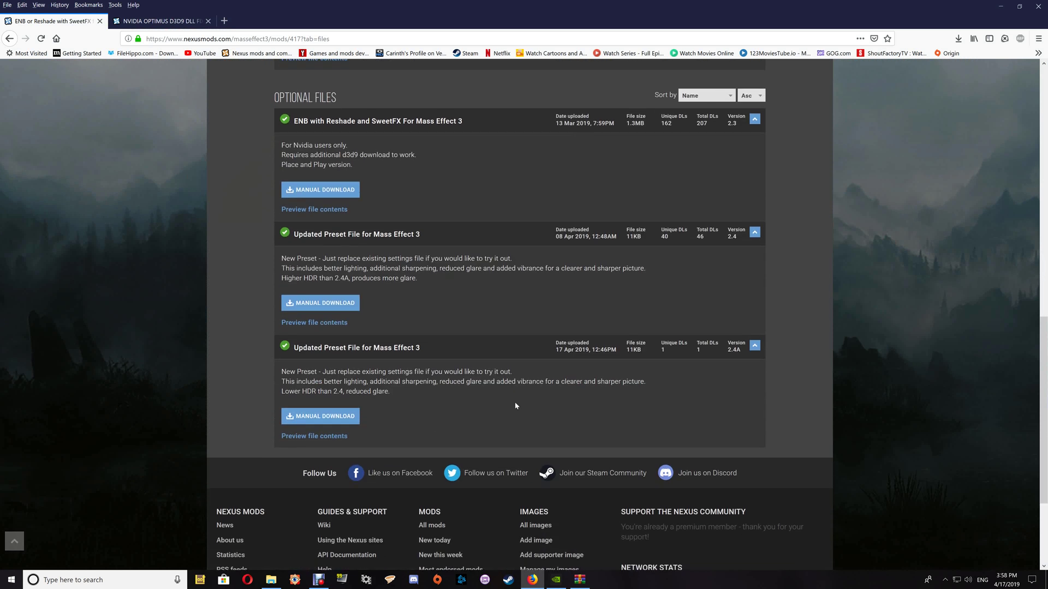
pyautogui.scroll(3, 516, 405)
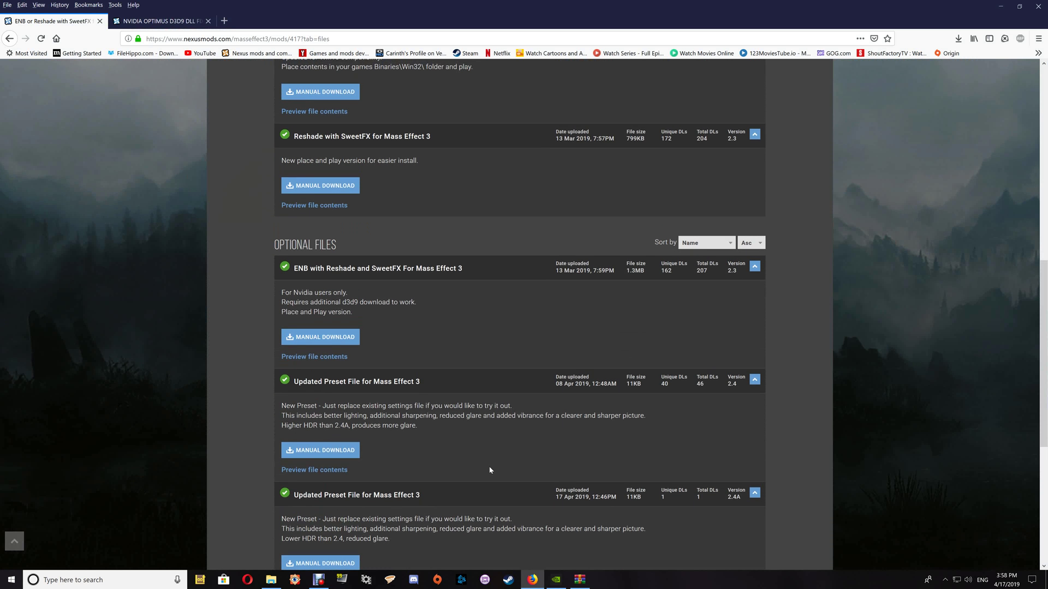
pyautogui.scroll(4, 459, 466)
pyautogui.scroll(5, 458, 467)
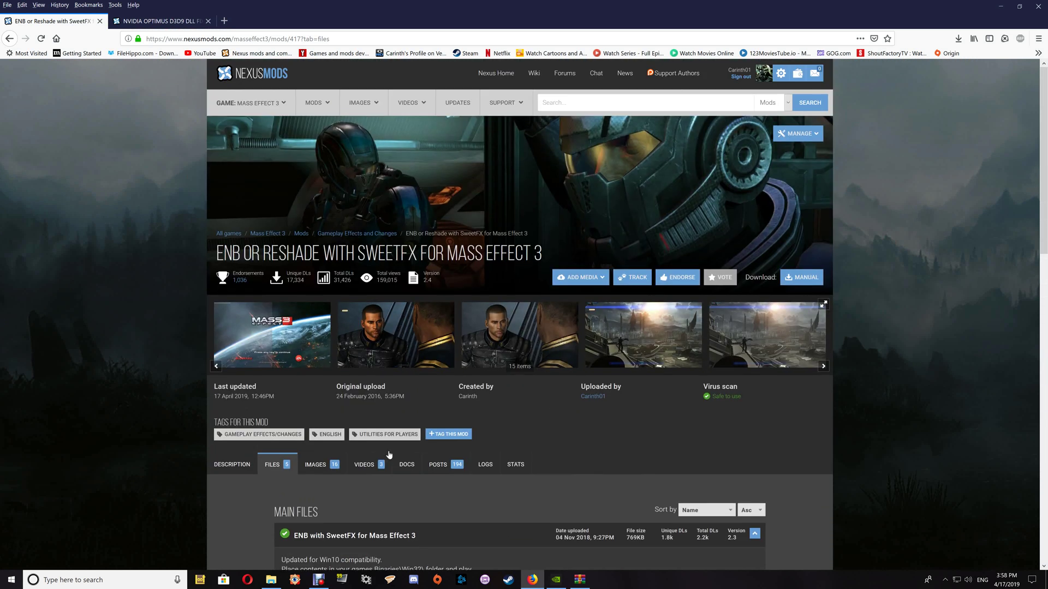
pyautogui.click(230, 464)
pyautogui.scroll(-20, 360, 382)
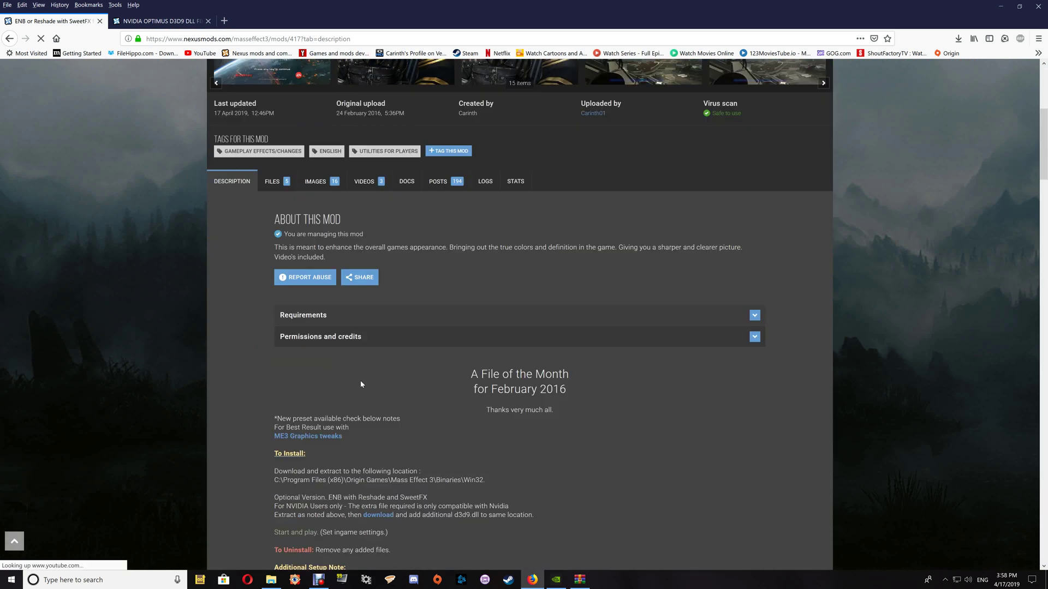
pyautogui.scroll(-12, 361, 384)
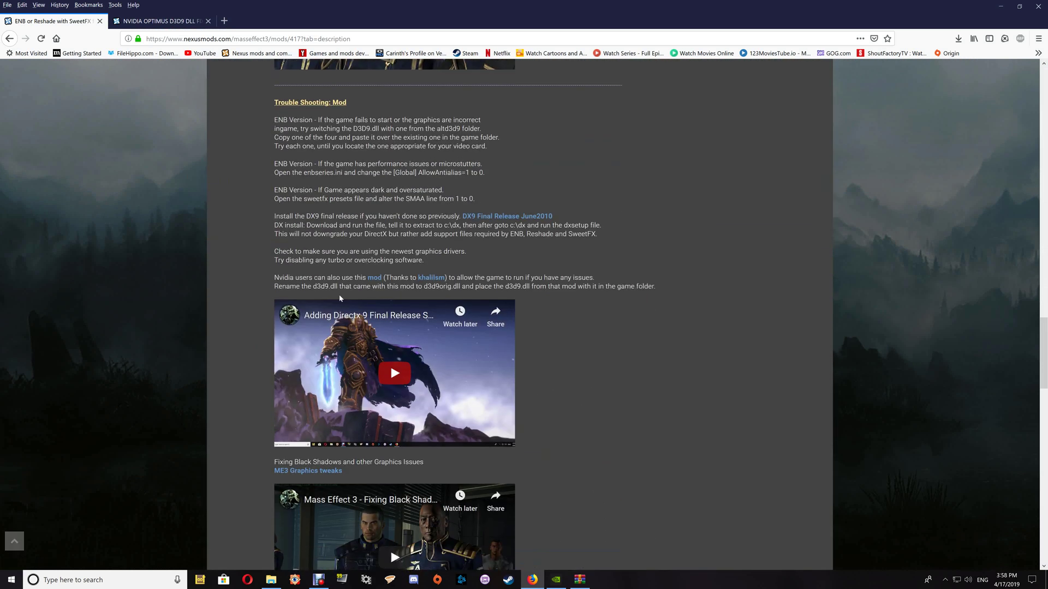
pyautogui.scroll(-6, 361, 384)
pyautogui.scroll(-4, 394, 364)
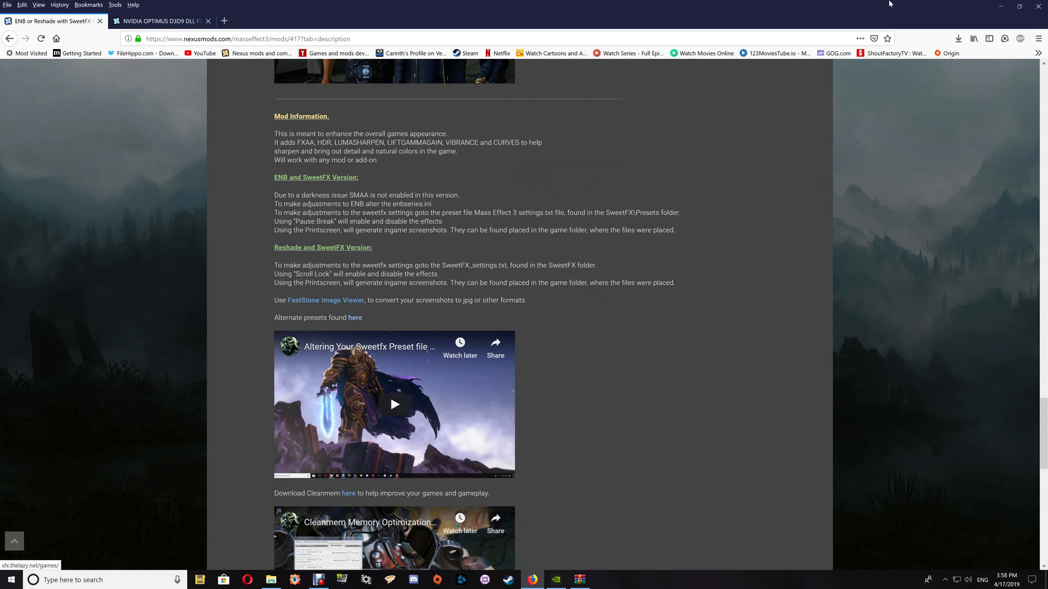
pyautogui.click(999, 6)
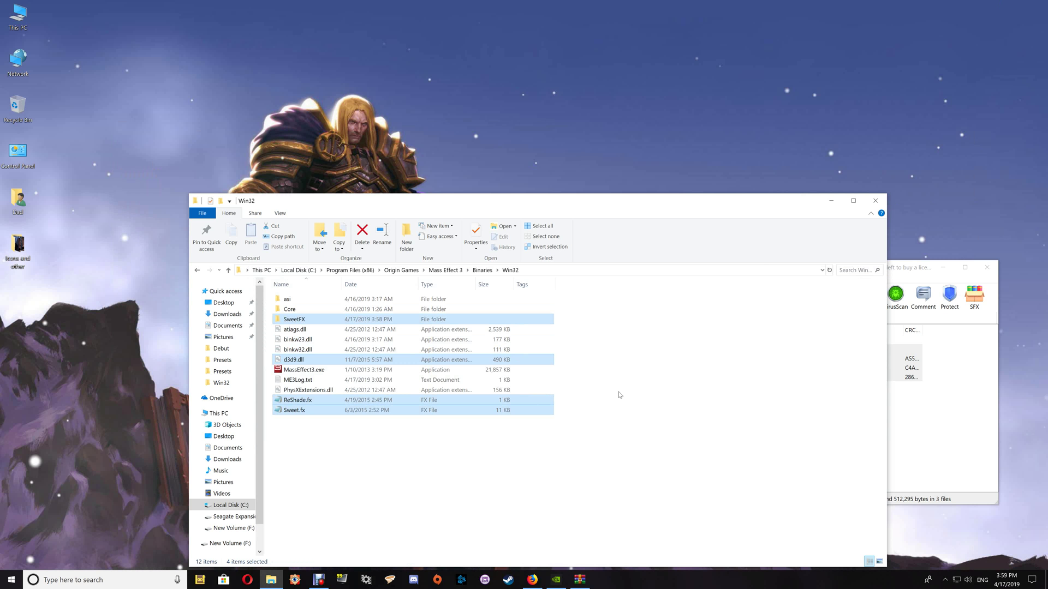
# - Delete the four added mod files from Win32 and close the leftover WinRAR window
pyautogui.press('Delete')
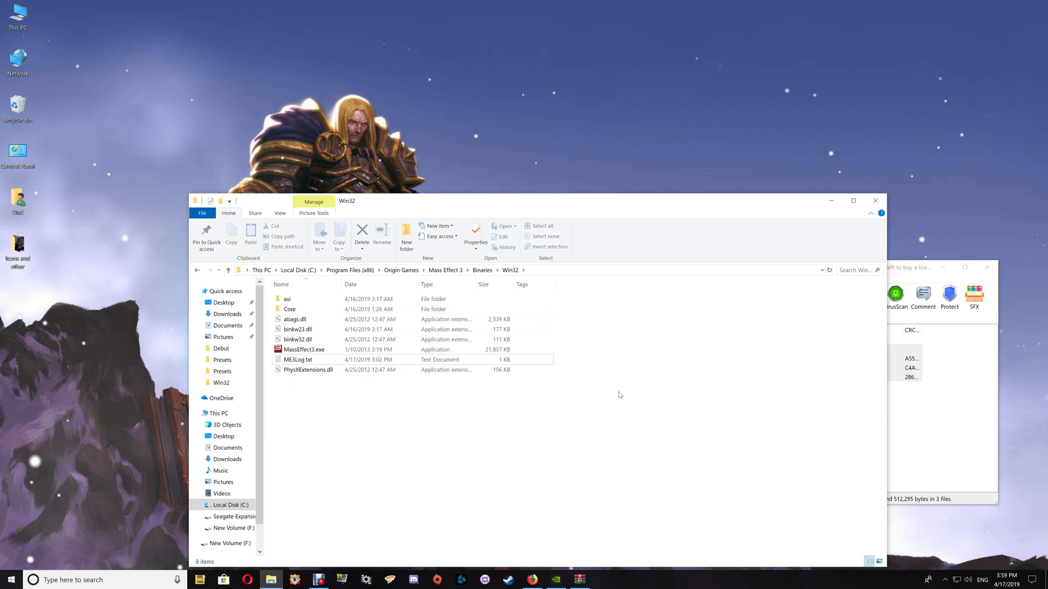
pyautogui.click(991, 266)
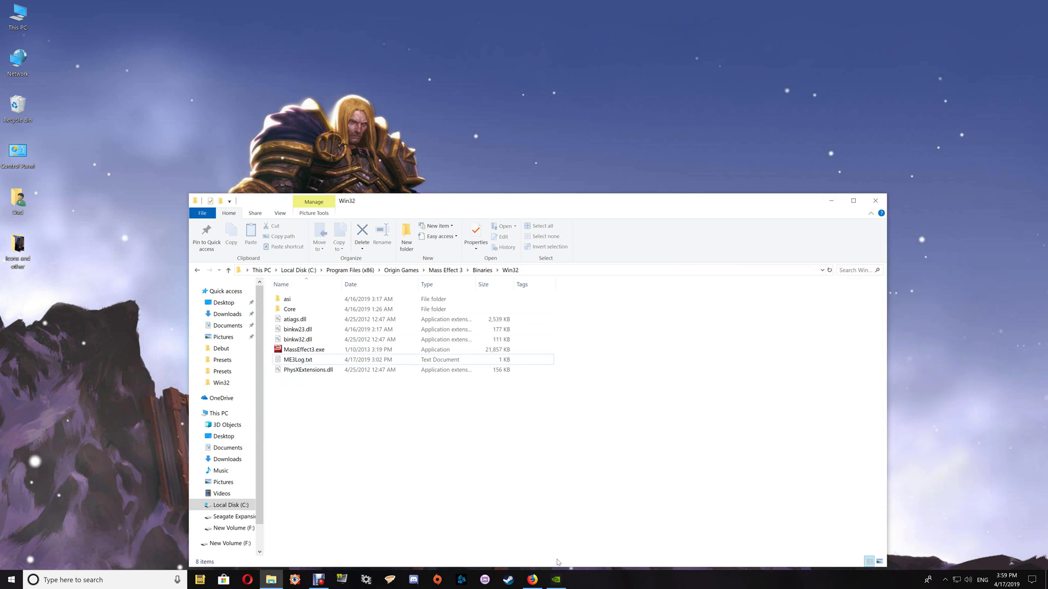
pyautogui.click(533, 579)
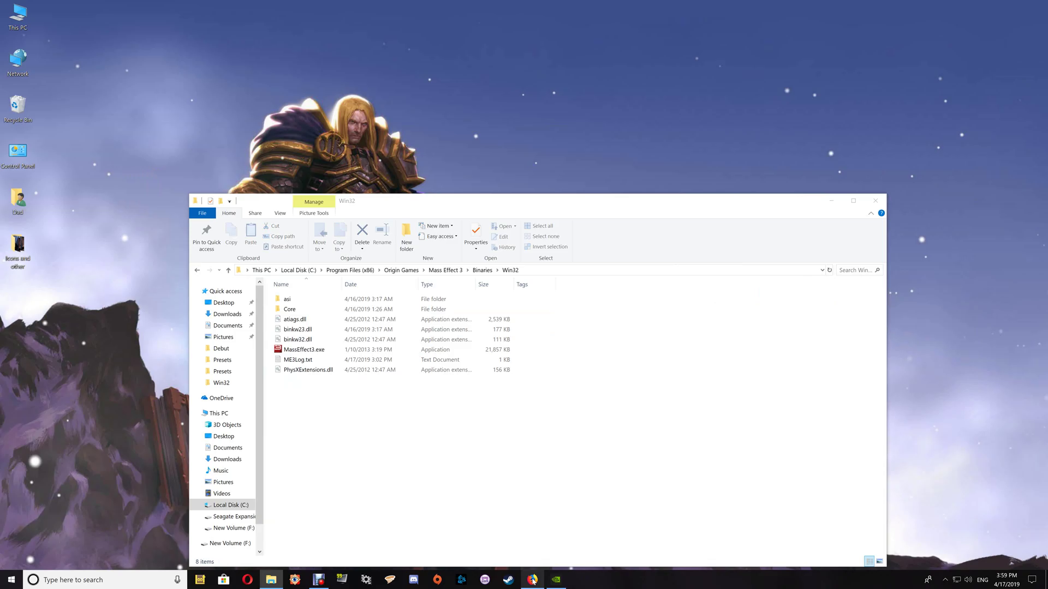
# - Start a manual download of the optional ENB with Reshade and SweetFX For Mass Effect 3 file
pyautogui.scroll(3, 564, 486)
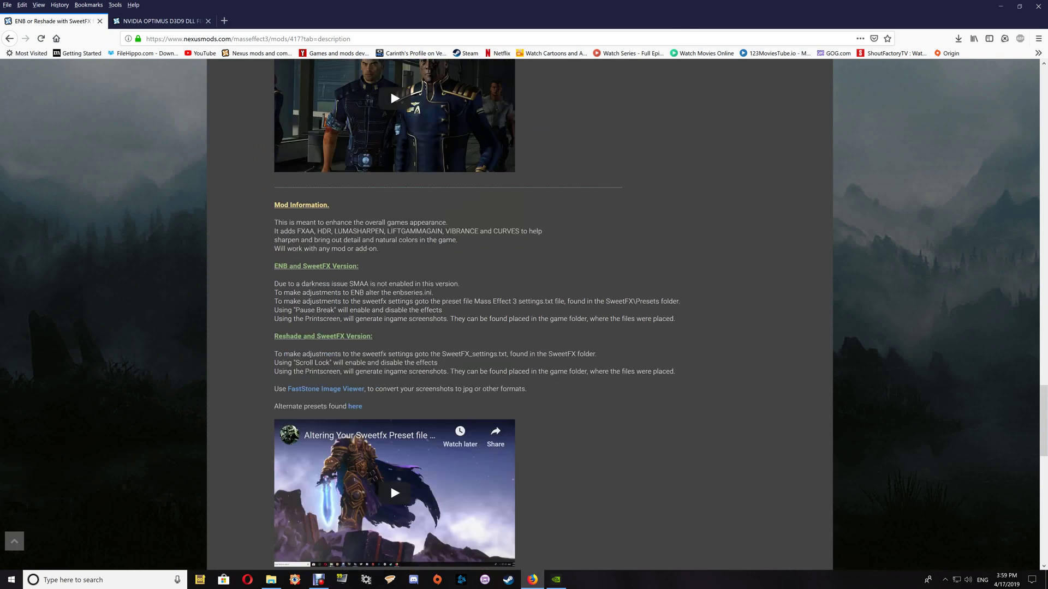
pyautogui.scroll(-8, 564, 486)
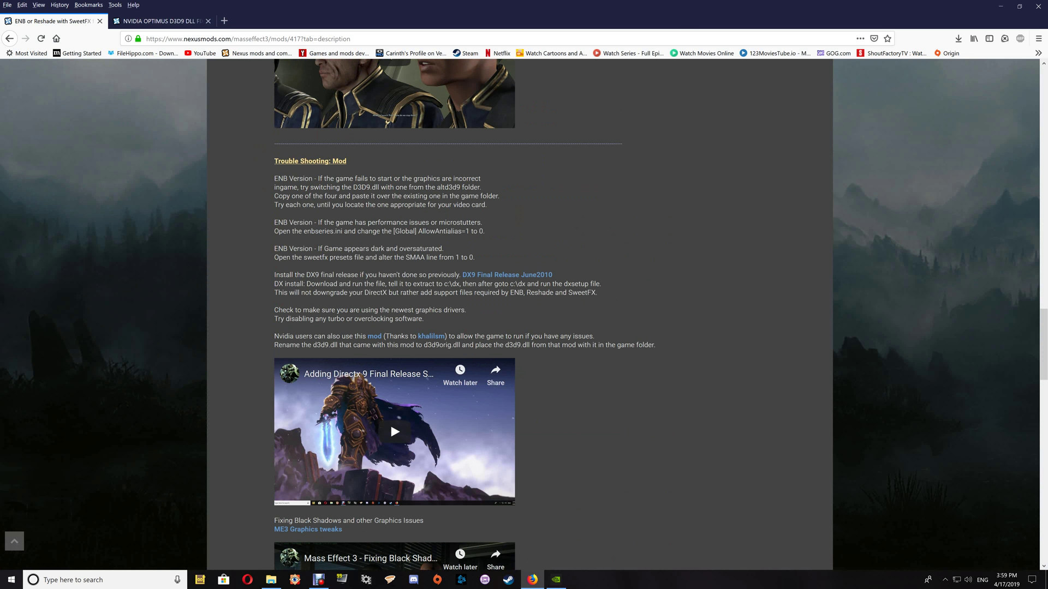
pyautogui.scroll(10, 563, 158)
pyautogui.scroll(15, 563, 158)
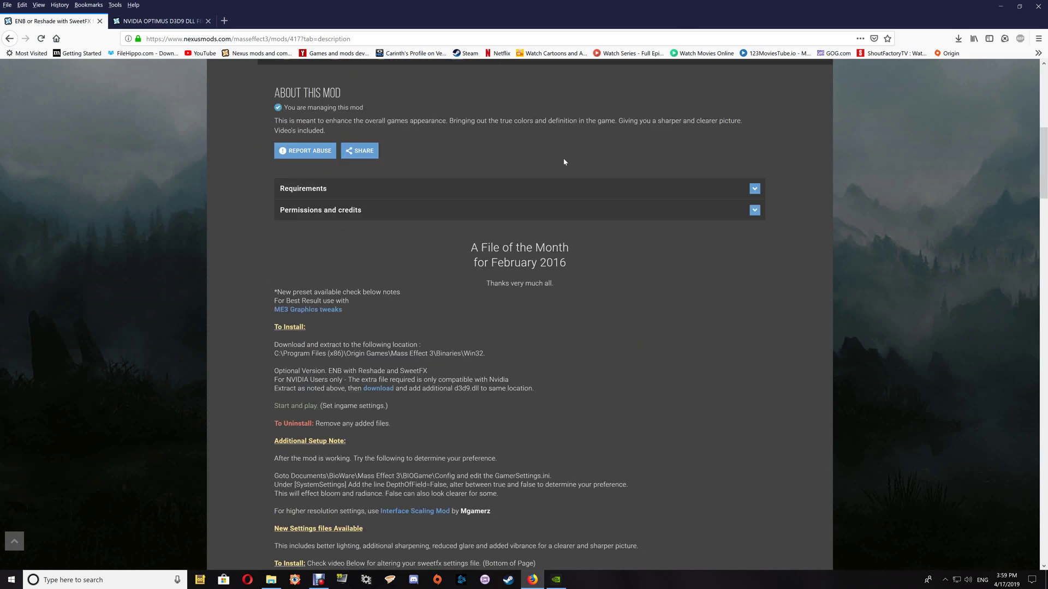
pyautogui.click(275, 471)
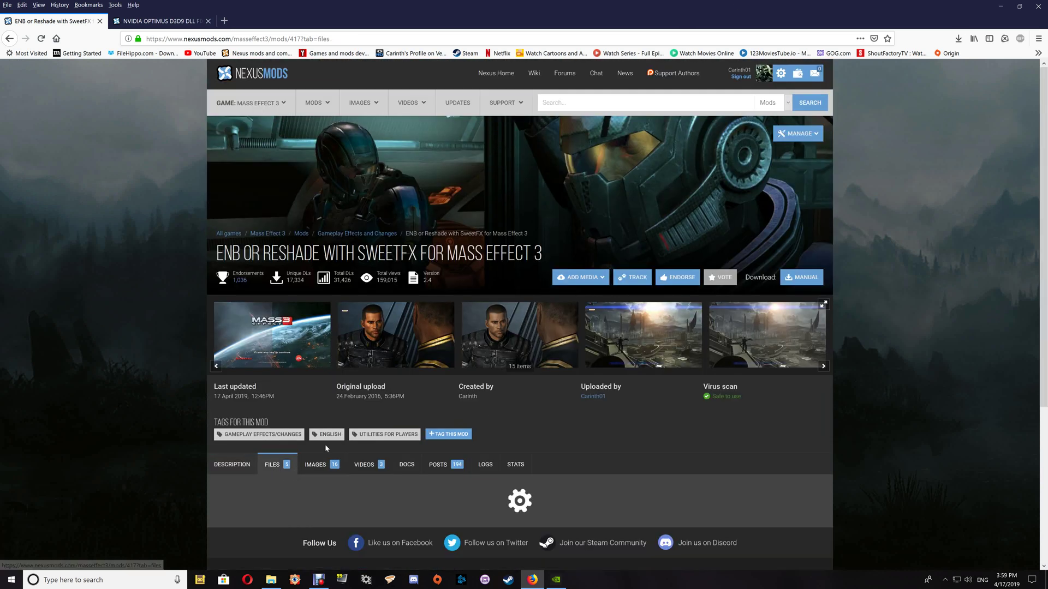
pyautogui.scroll(-8, 468, 414)
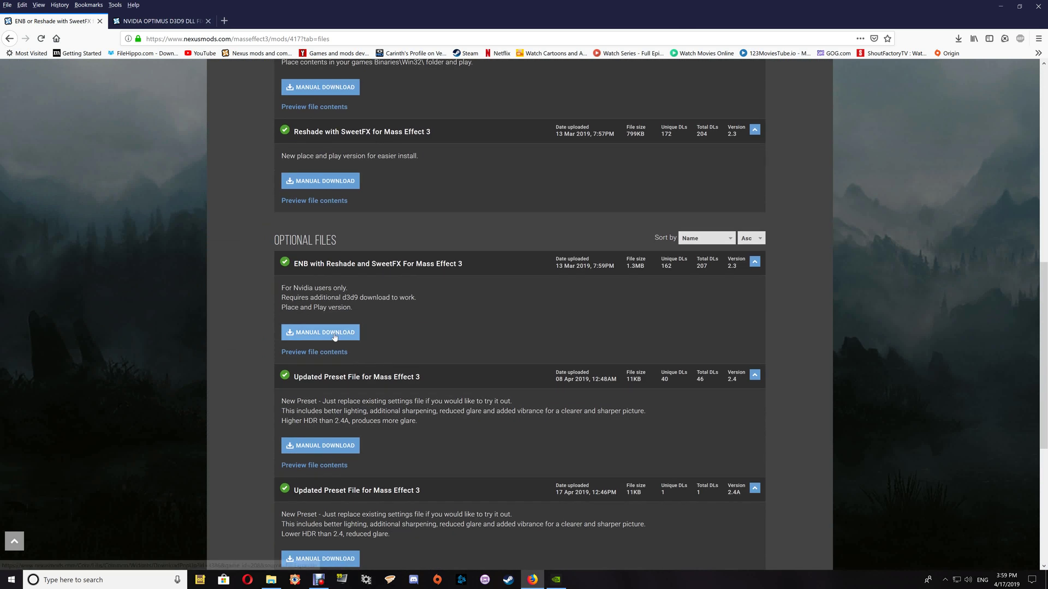
pyautogui.click(335, 338)
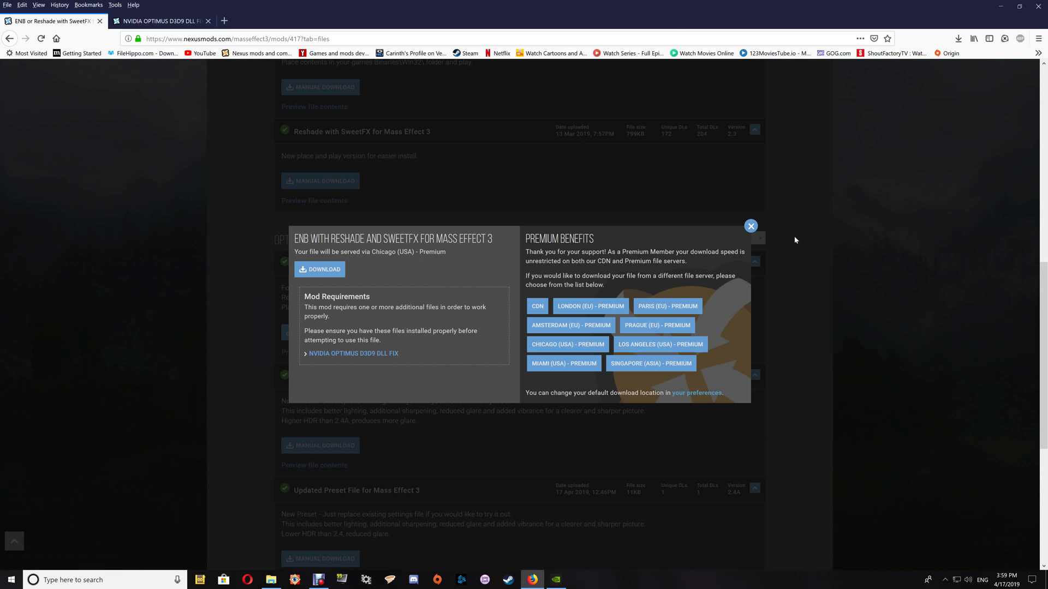
# - Dismiss the download popup and switch to the NVIDIA Optimus D3D9 DLL Fix page
pyautogui.click(750, 227)
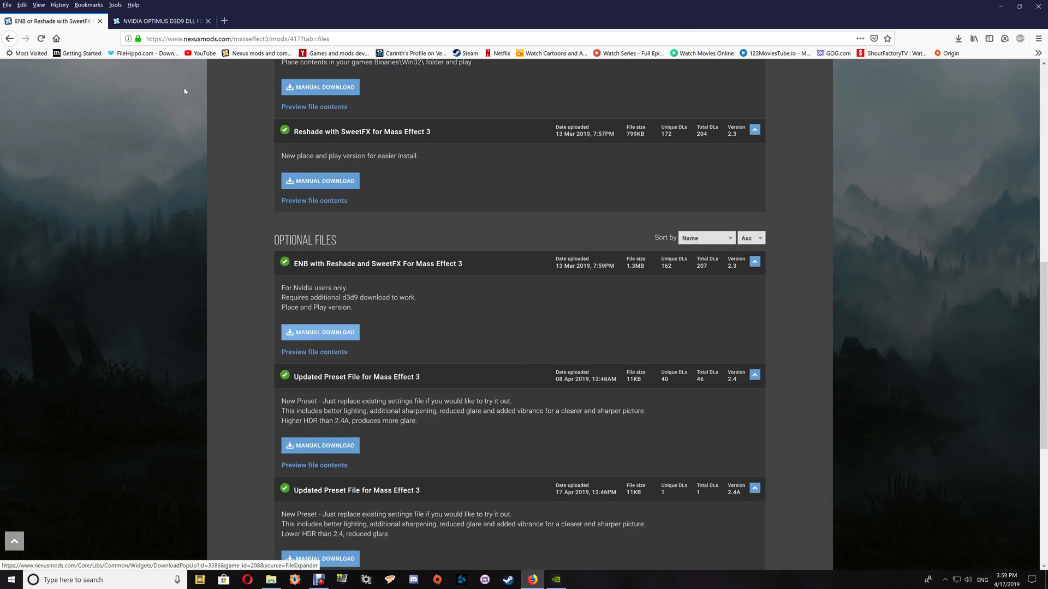
pyautogui.click(161, 22)
pyautogui.scroll(3, 420, 277)
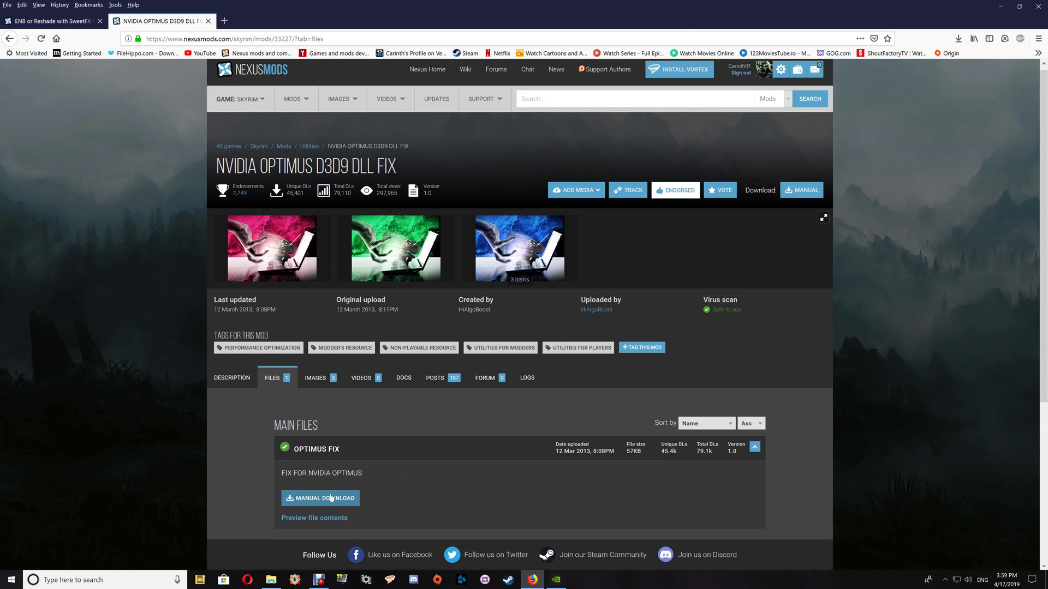
# - Open the downloaded ENB with Reshade and SweetFX and OPTIMUS FIX archives in WinRAR
pyautogui.click(959, 39)
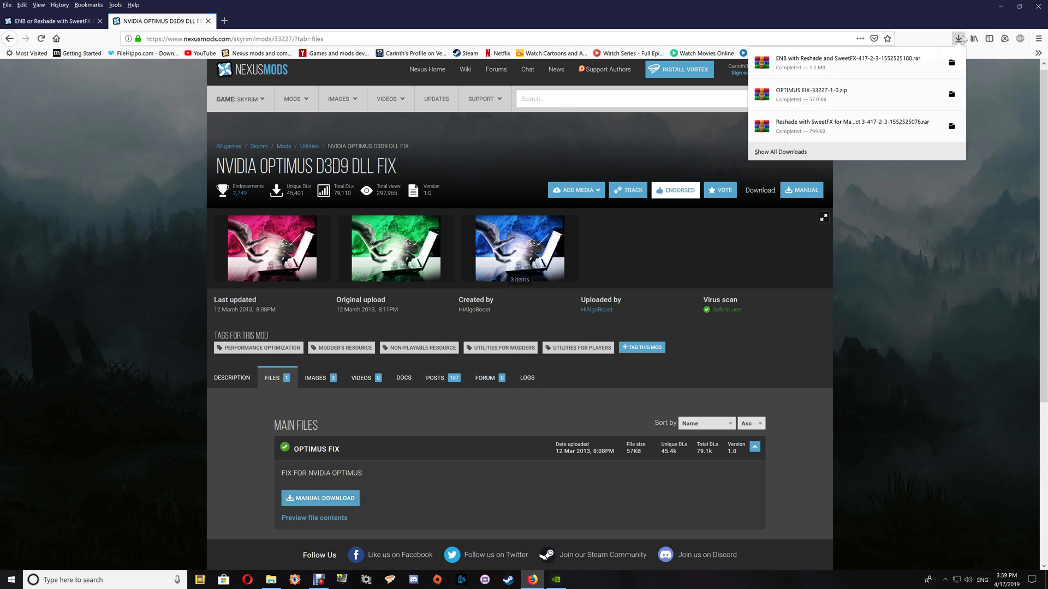
pyautogui.click(827, 66)
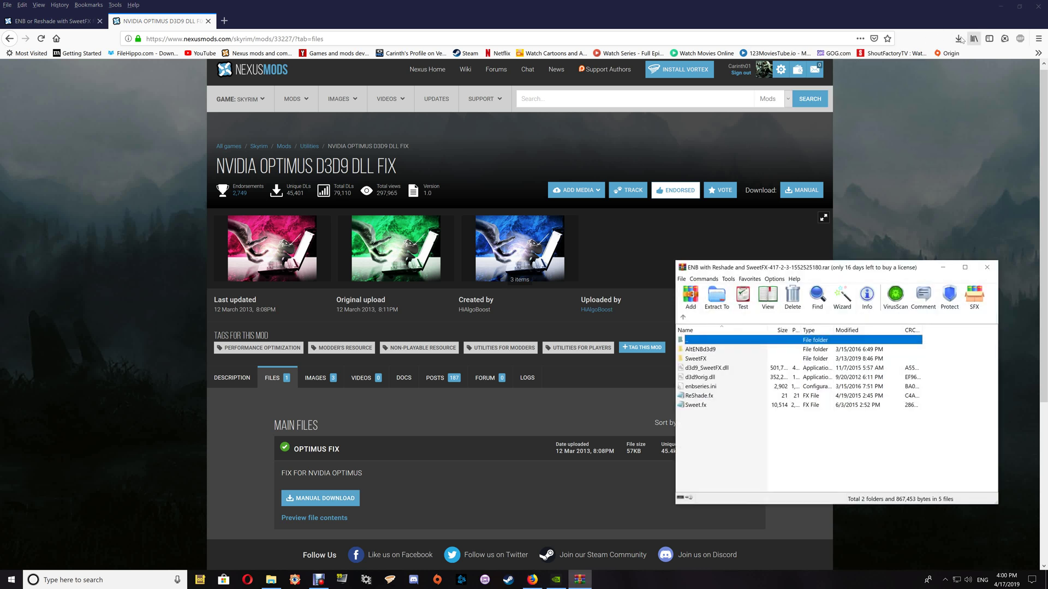
pyautogui.click(960, 38)
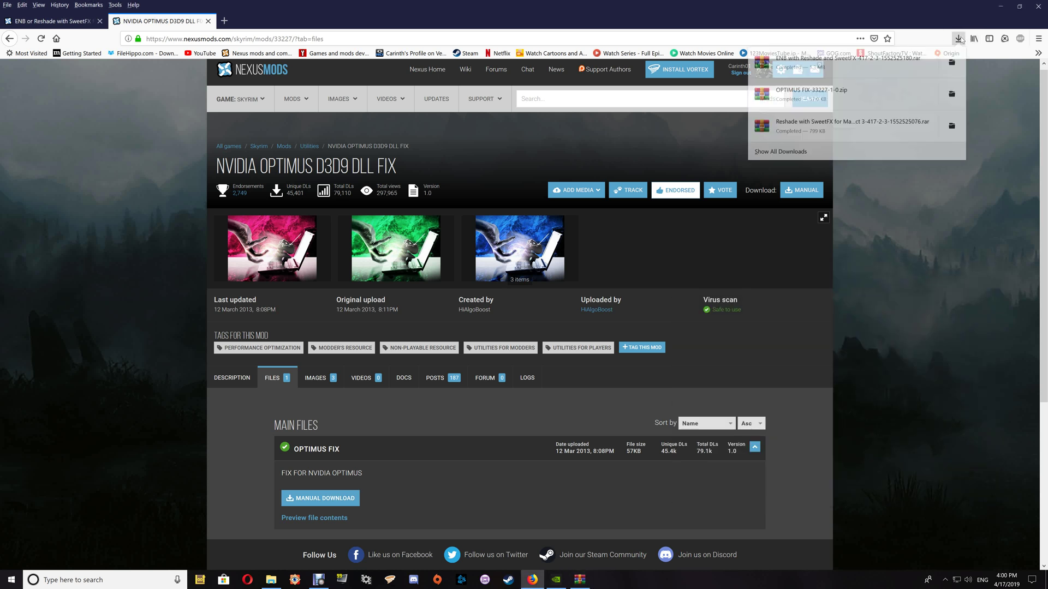
pyautogui.click(854, 92)
# - Arrange the OPTIMUS FIX and ENB archive windows beside the Win32 folder
pyautogui.click(1000, 6)
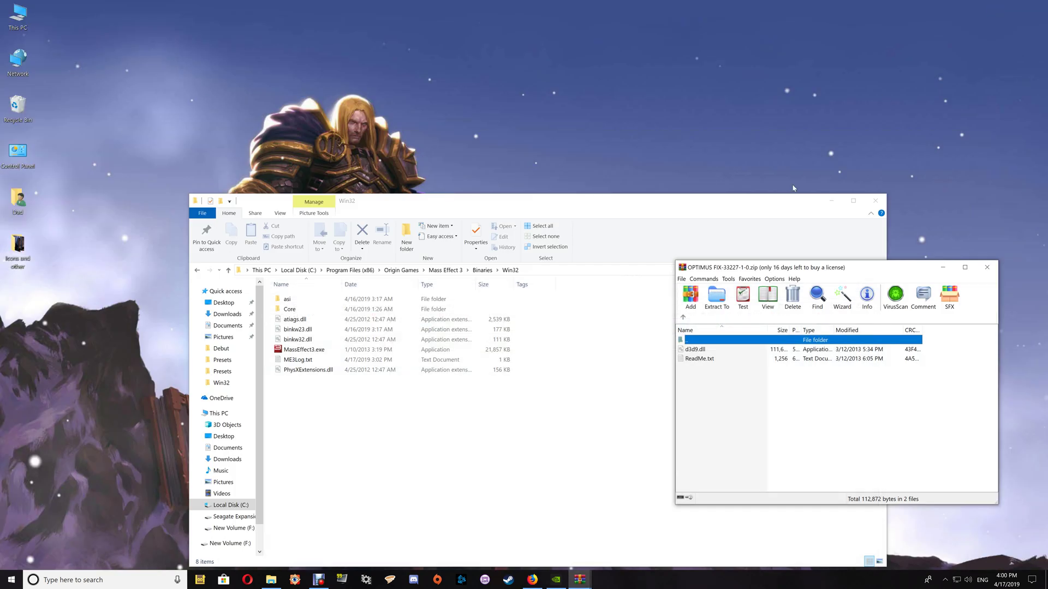
pyautogui.moveTo(743, 275); pyautogui.dragTo(646, 374)
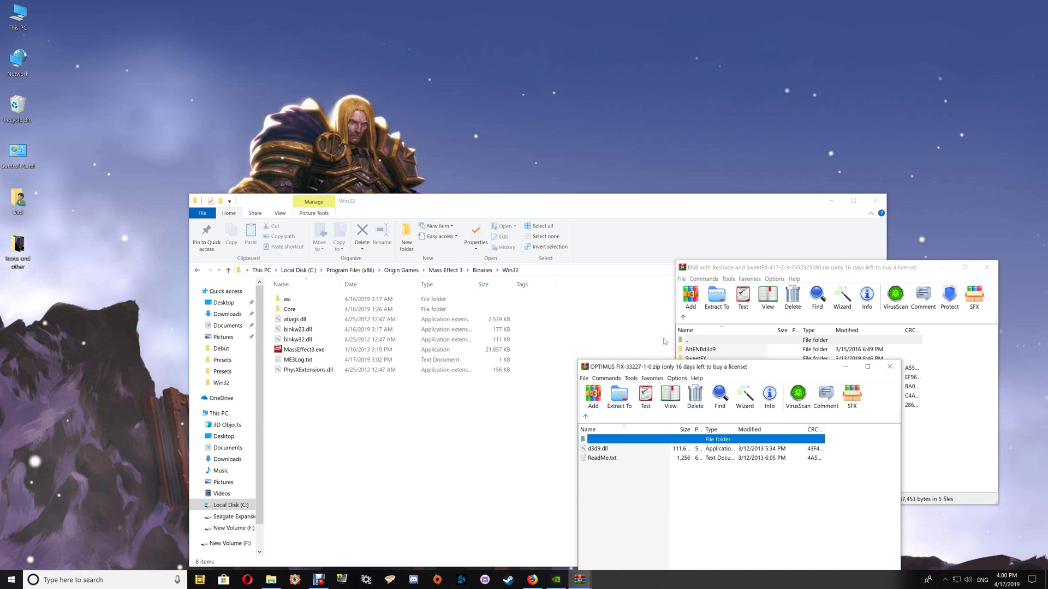
pyautogui.click(725, 267)
pyautogui.moveTo(724, 266); pyautogui.dragTo(714, 142)
# - Extract all ENB archive files into Win32, close it, then add the Optimus d3d9.dll
pyautogui.hotkey('ctrl', 'a')
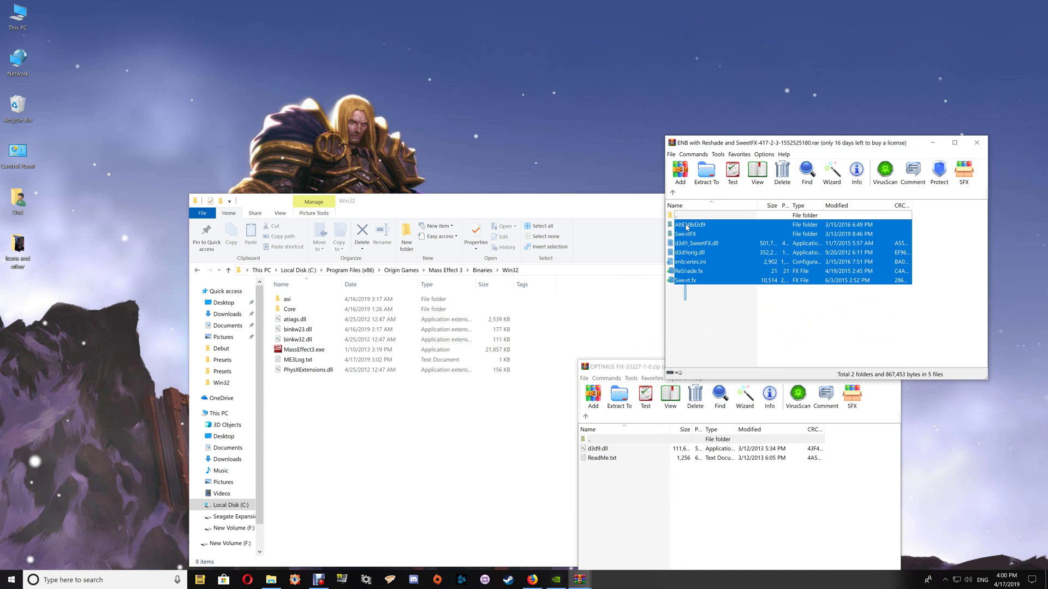
pyautogui.moveTo(687, 227); pyautogui.dragTo(411, 461)
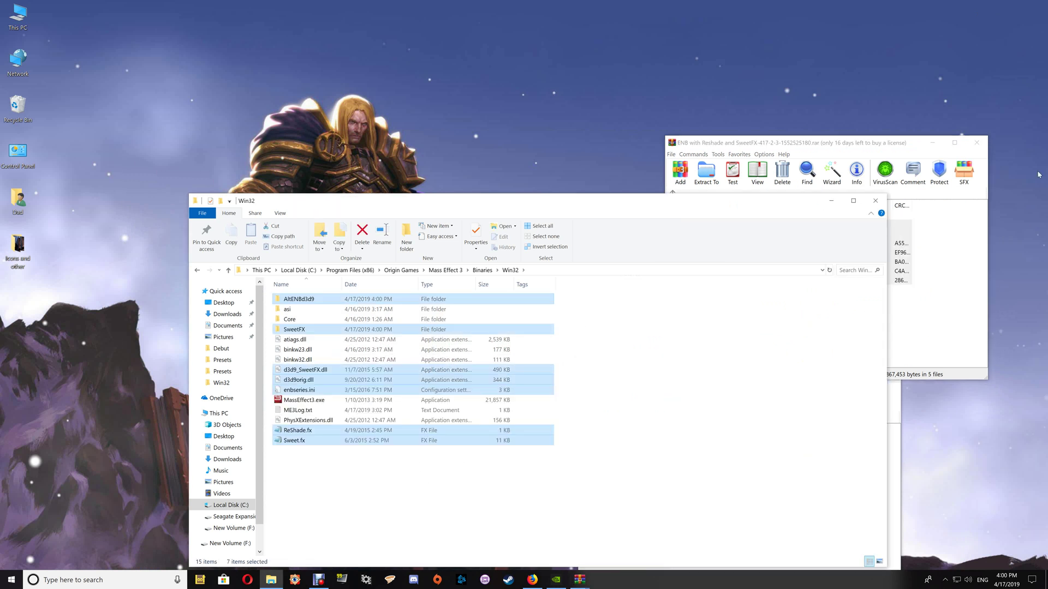
pyautogui.click(938, 145)
pyautogui.press('Escape')
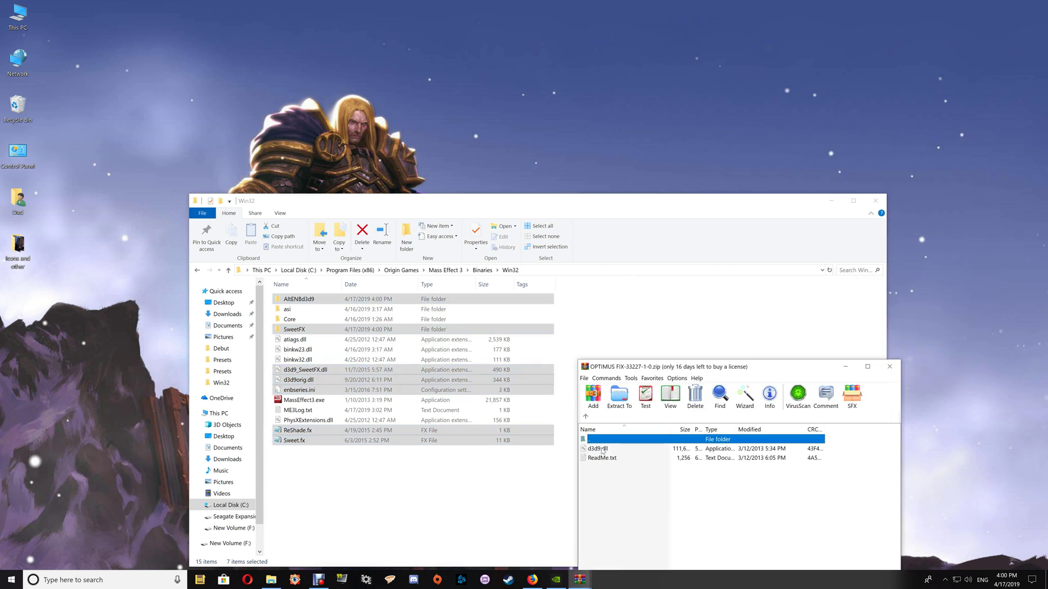
pyautogui.moveTo(603, 450); pyautogui.dragTo(464, 487)
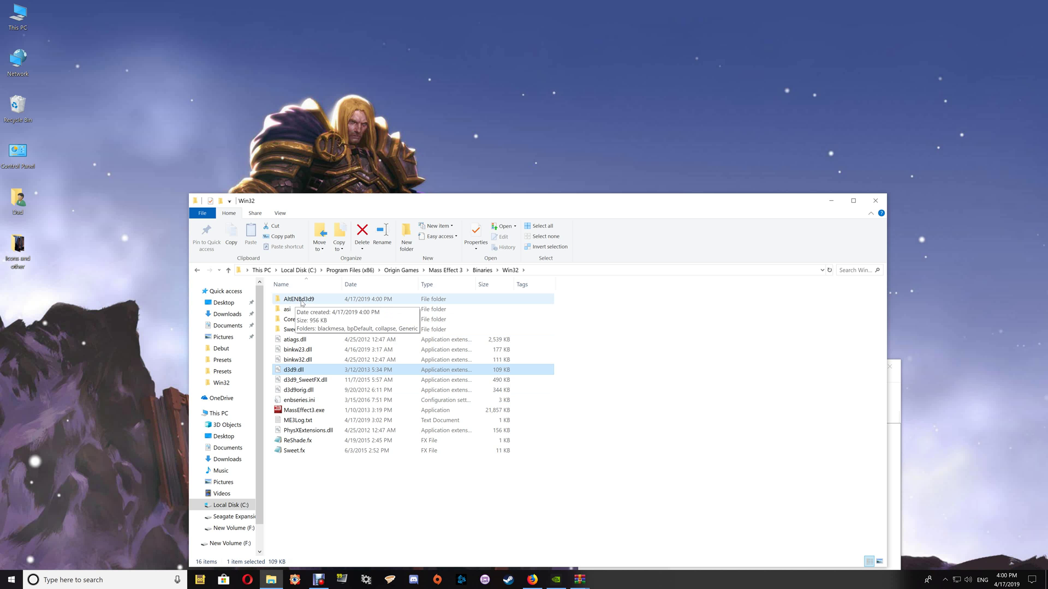
# - Copy d3d9orig.dll and enbseries.ini from the blackmesa files in the AltENBd3d9 folder
pyautogui.doubleClick(309, 301)
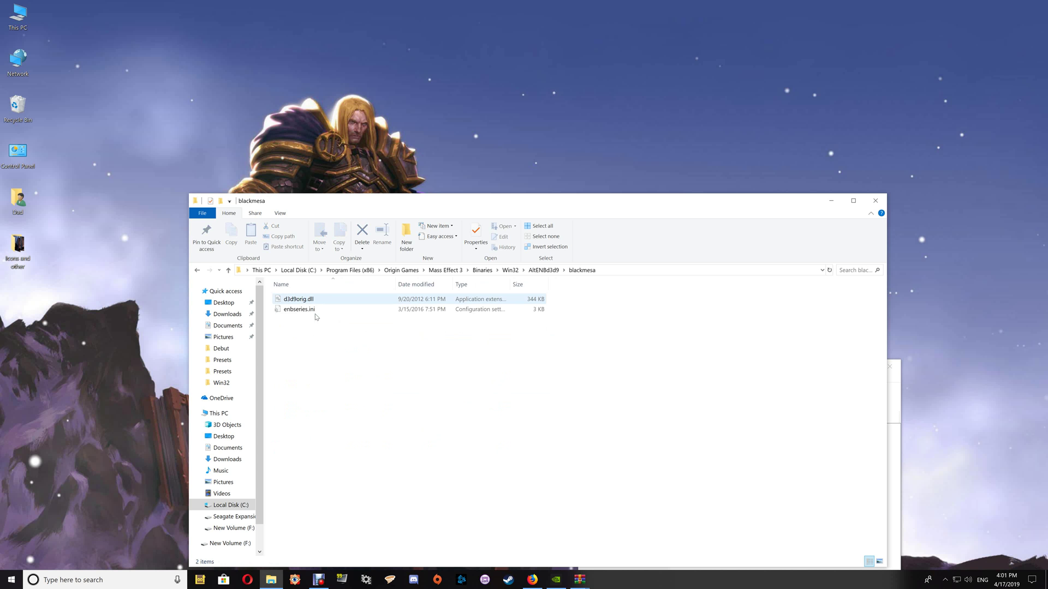
pyautogui.moveTo(315, 320); pyautogui.dragTo(293, 299)
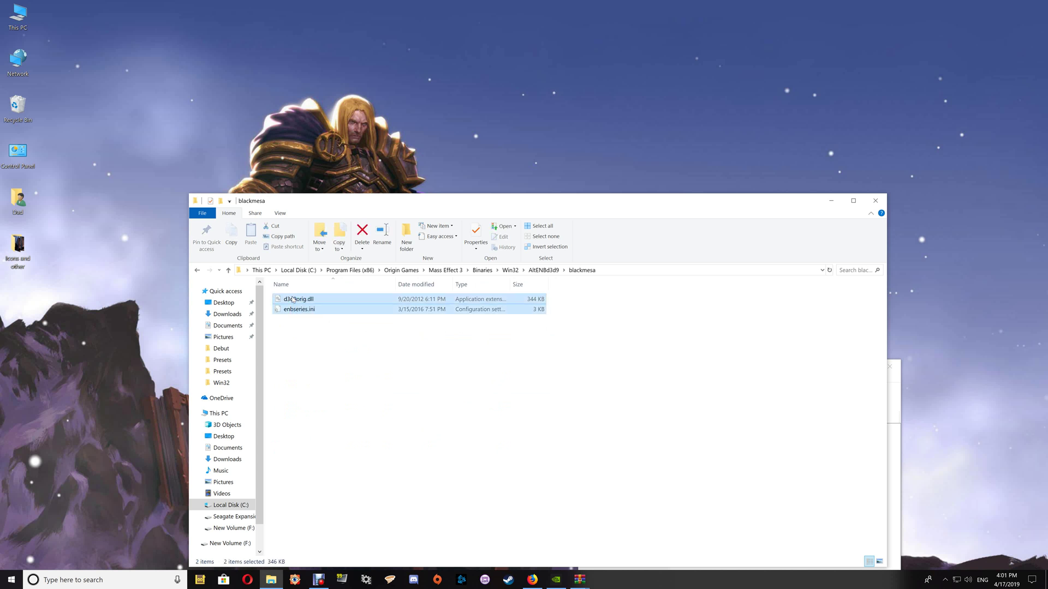
pyautogui.rightClick(292, 298)
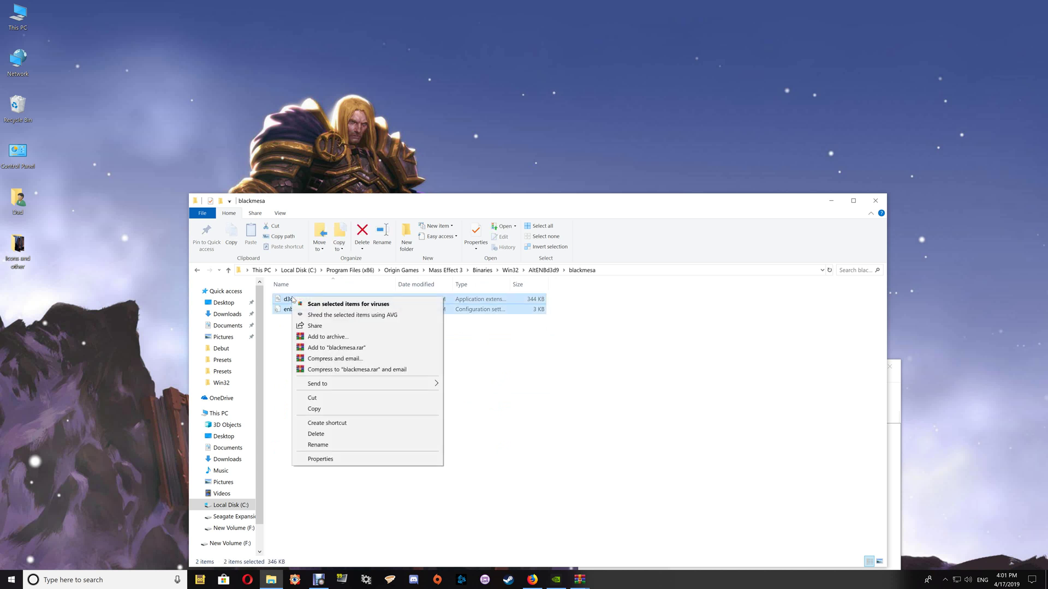
pyautogui.click(330, 409)
# - Paste both files into the Win32 folder, overwriting the existing versions
pyautogui.click(197, 270)
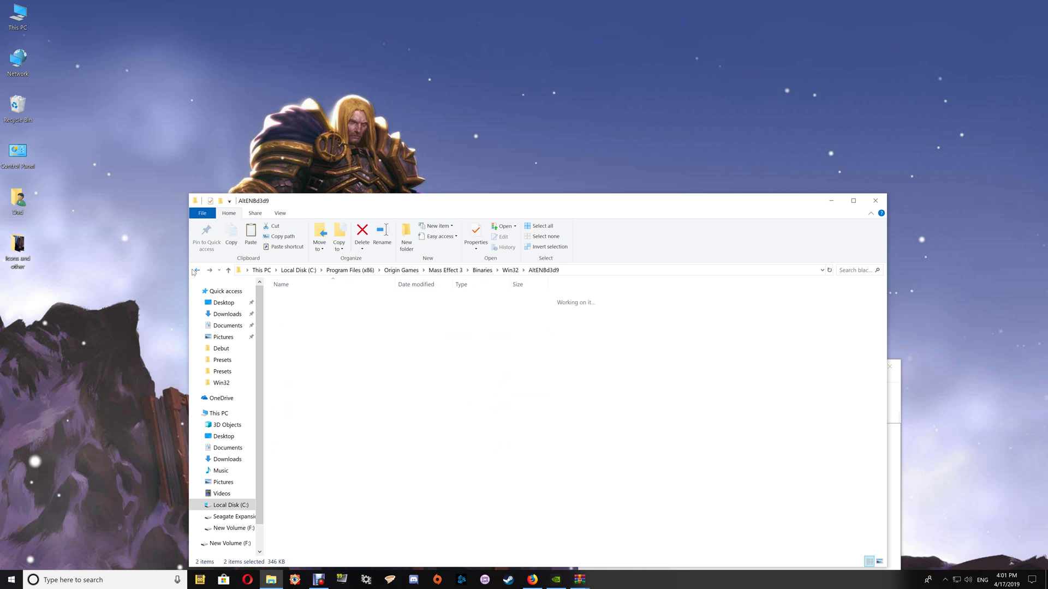
pyautogui.click(197, 270)
pyautogui.rightClick(681, 399)
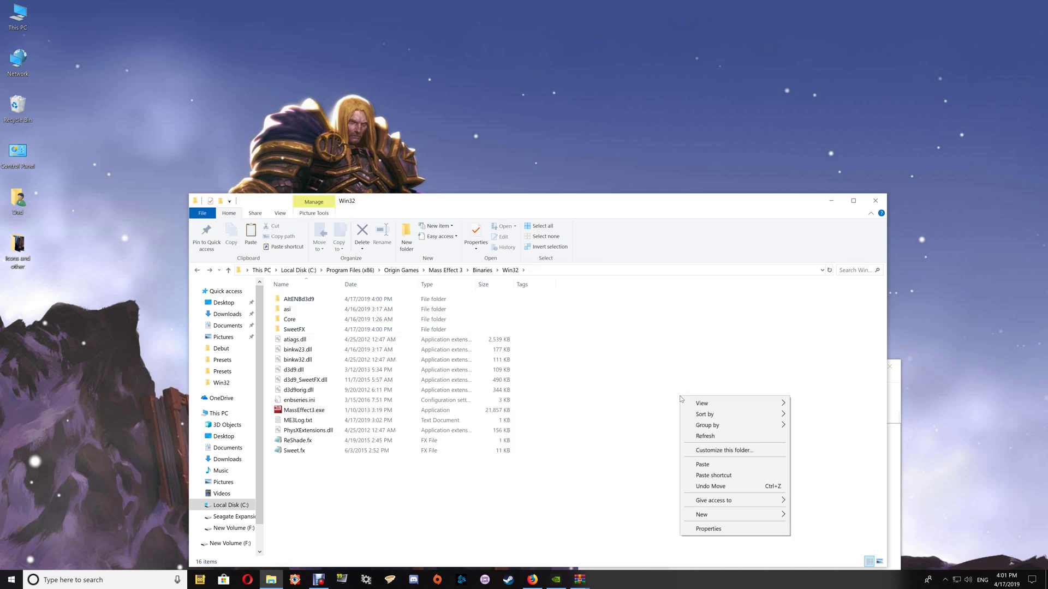
pyautogui.click(713, 470)
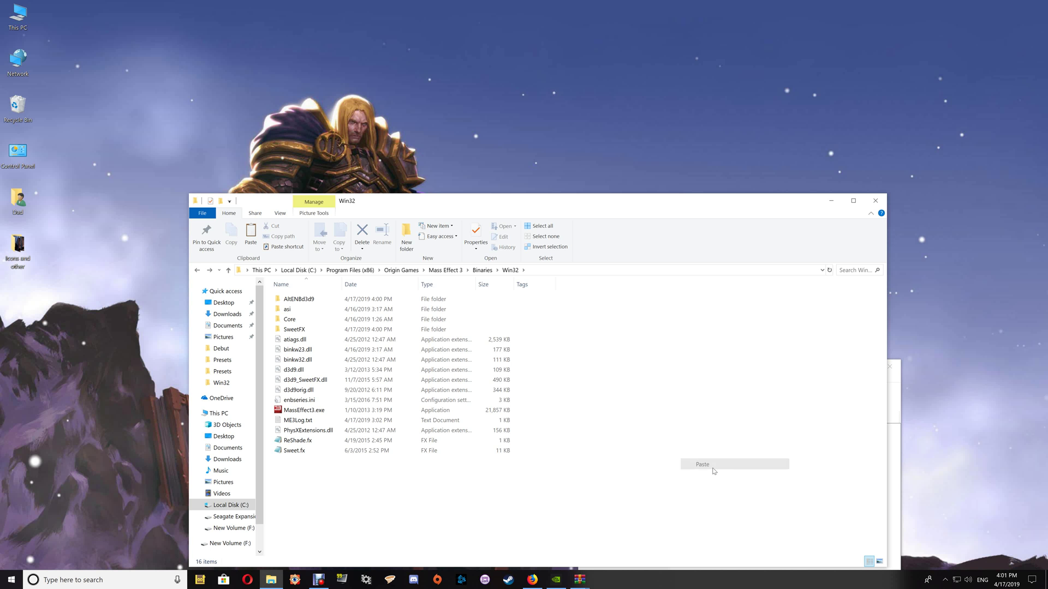
pyautogui.click(560, 279)
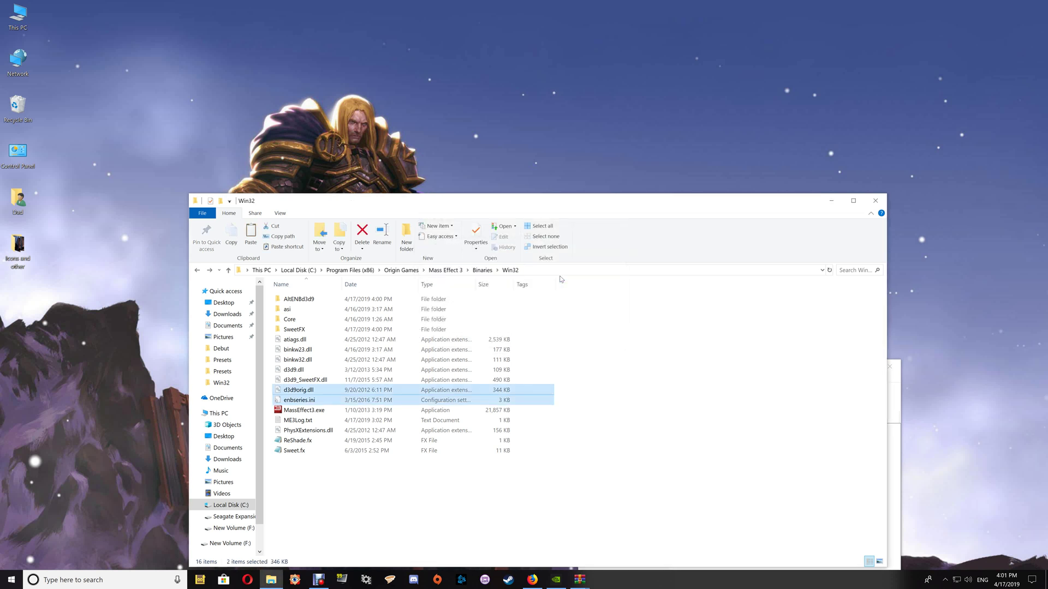
pyautogui.click(612, 361)
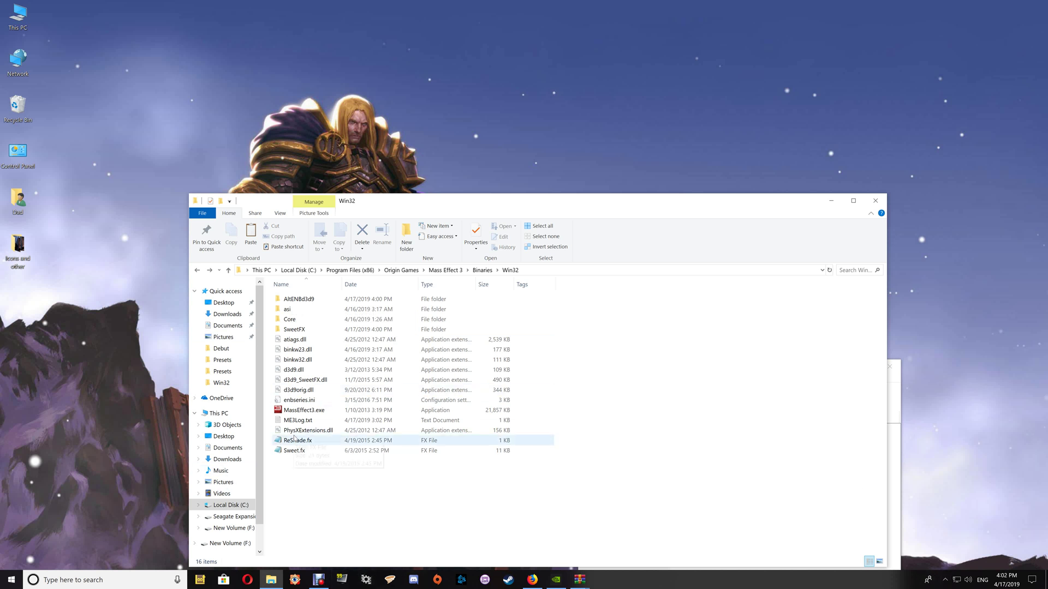
# - Launch CleanMem's Mini Monitor from the CleanMem folder in the Start menu
pyautogui.click(11, 580)
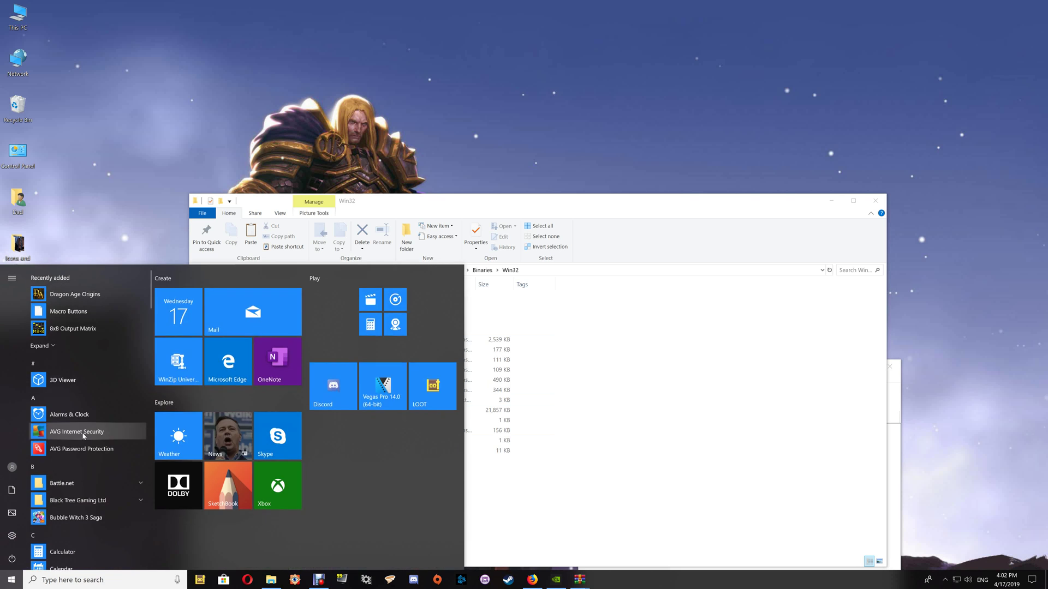
pyautogui.scroll(-5, 79, 444)
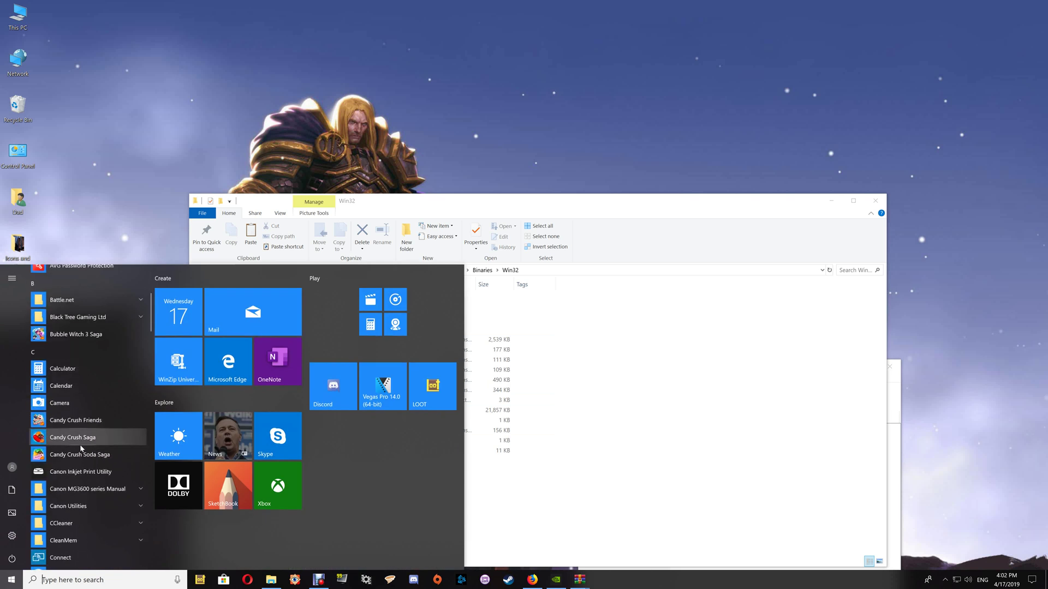
pyautogui.scroll(-2, 81, 446)
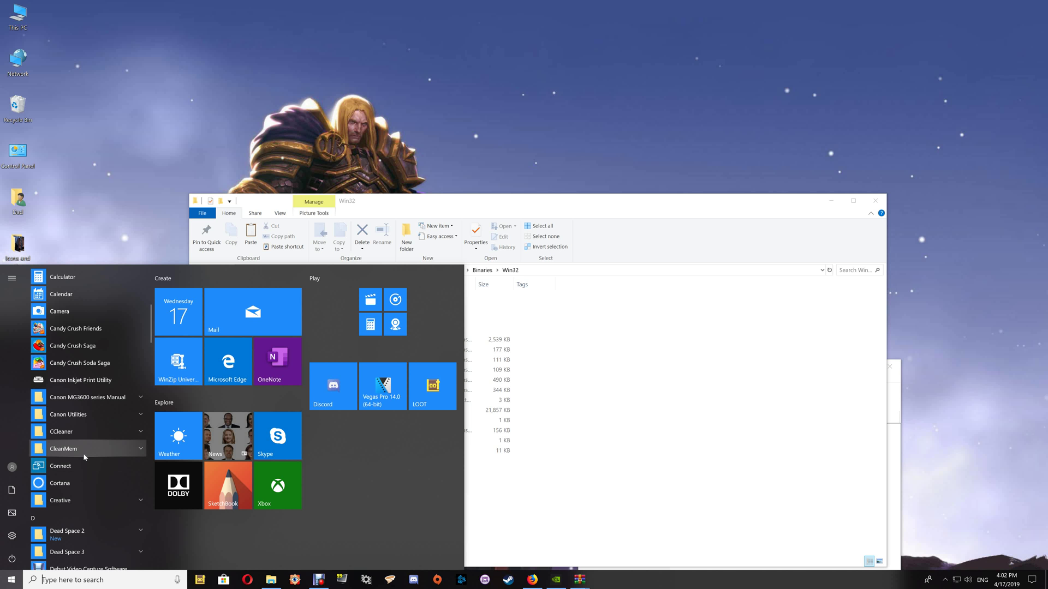
pyautogui.click(82, 449)
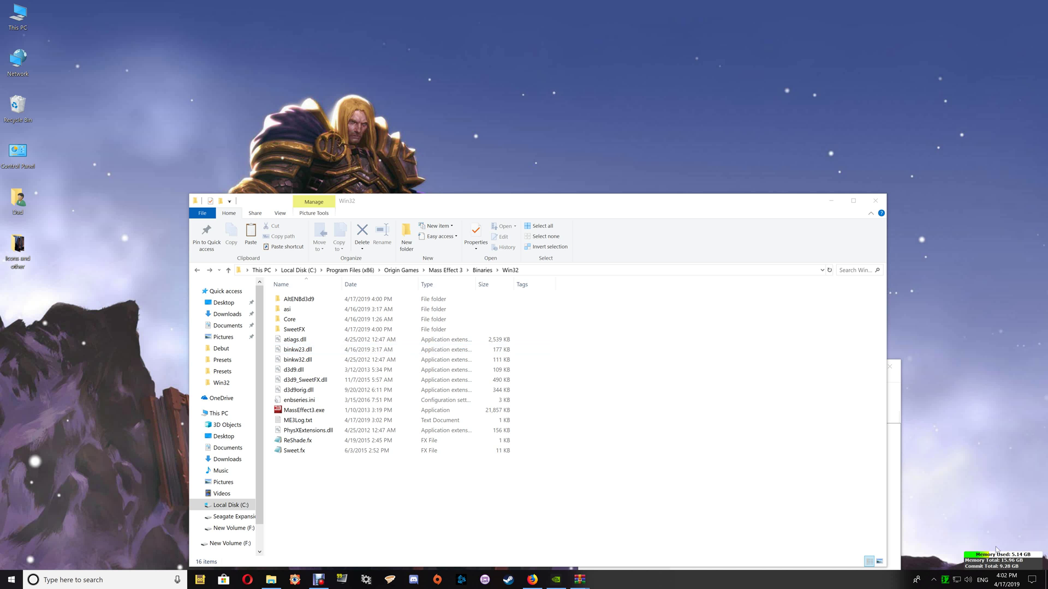
# - Start the CleanMem Settings Wizard and switch it to cleaning only listed processes
pyautogui.rightClick(1000, 562)
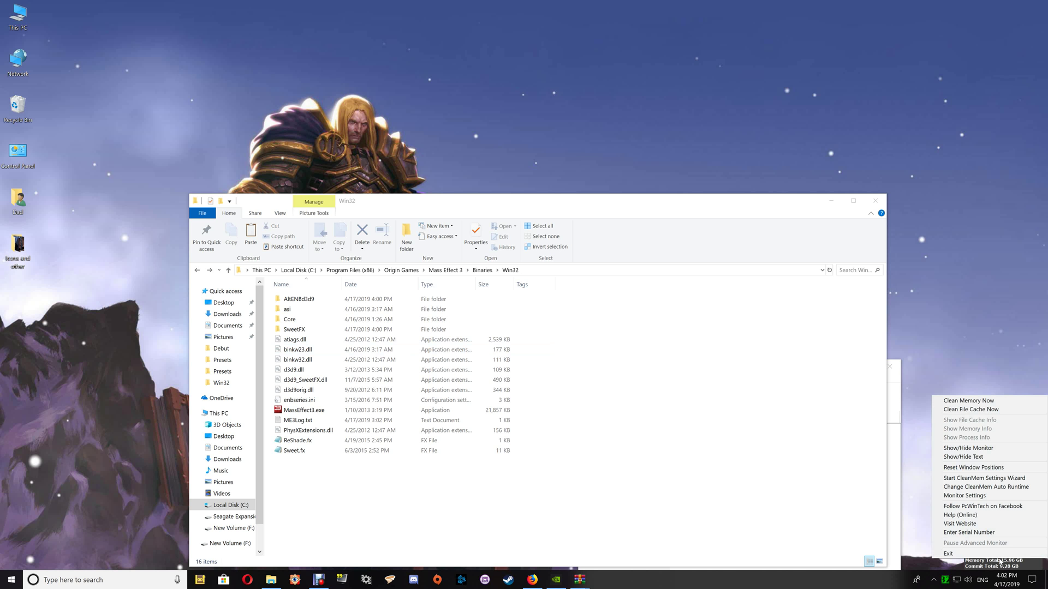
pyautogui.click(975, 480)
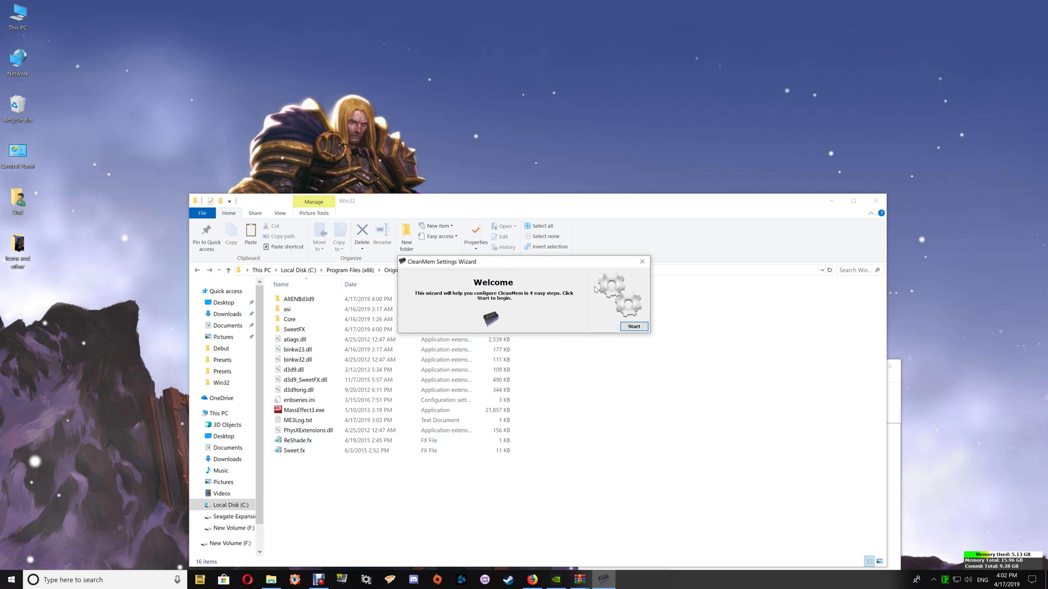
pyautogui.click(634, 326)
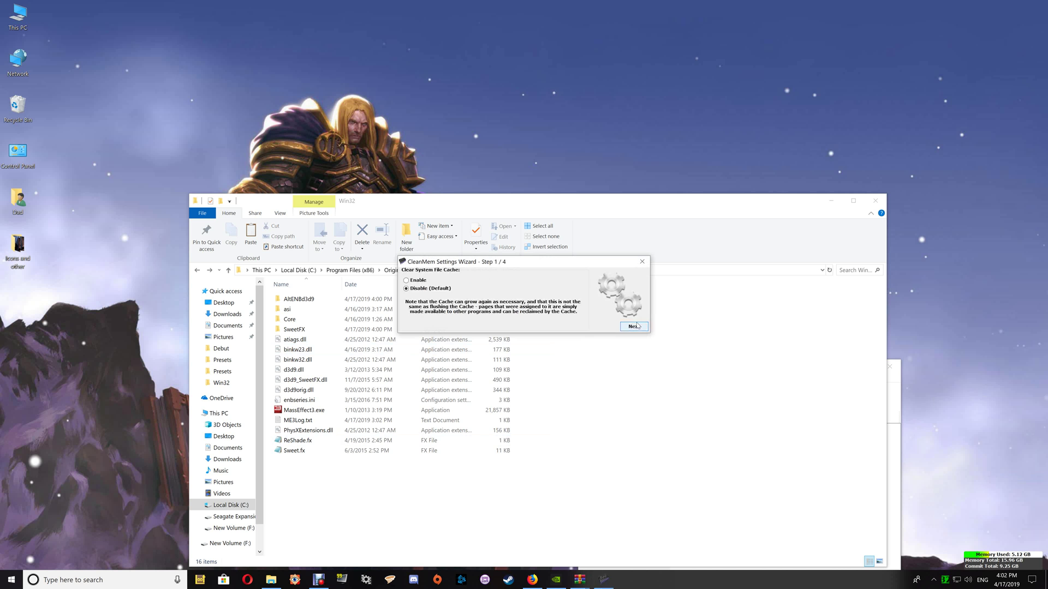
pyautogui.click(634, 326)
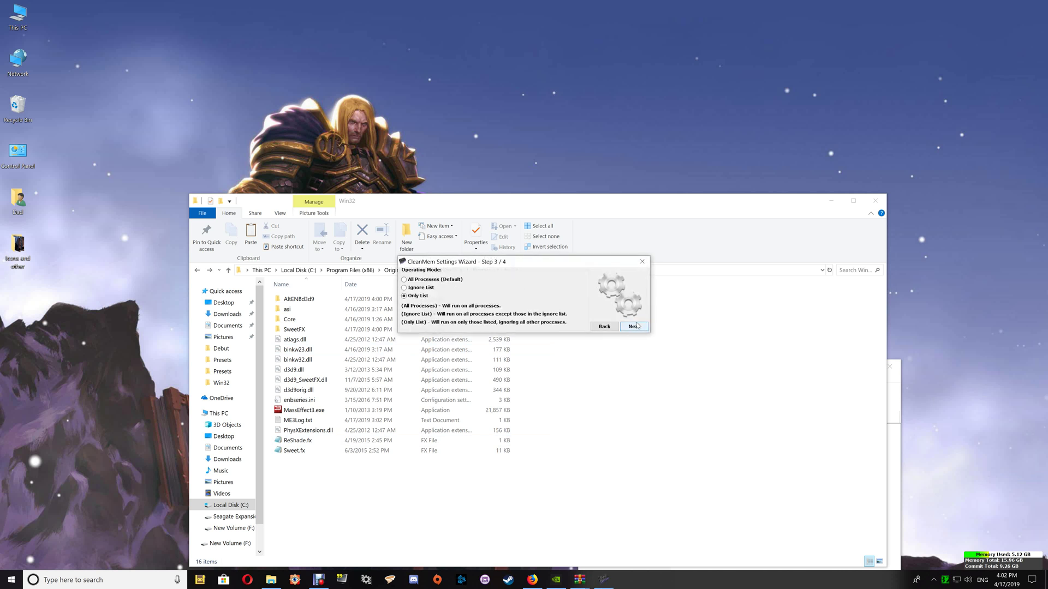
pyautogui.click(634, 327)
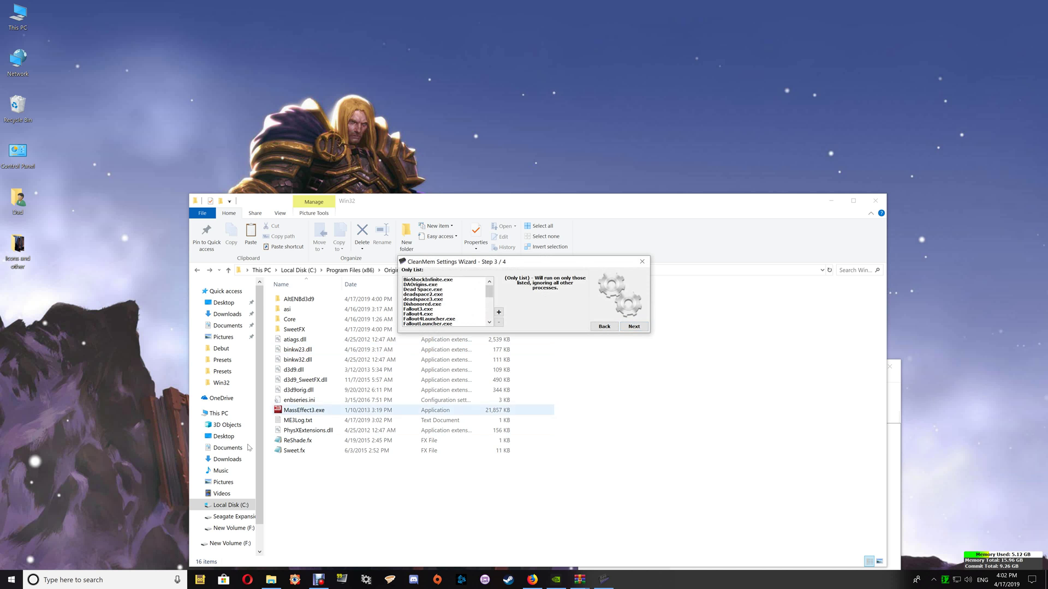
# - Add MassEffect3.exe to the Only List by copying its file name into the process field
pyautogui.click(499, 313)
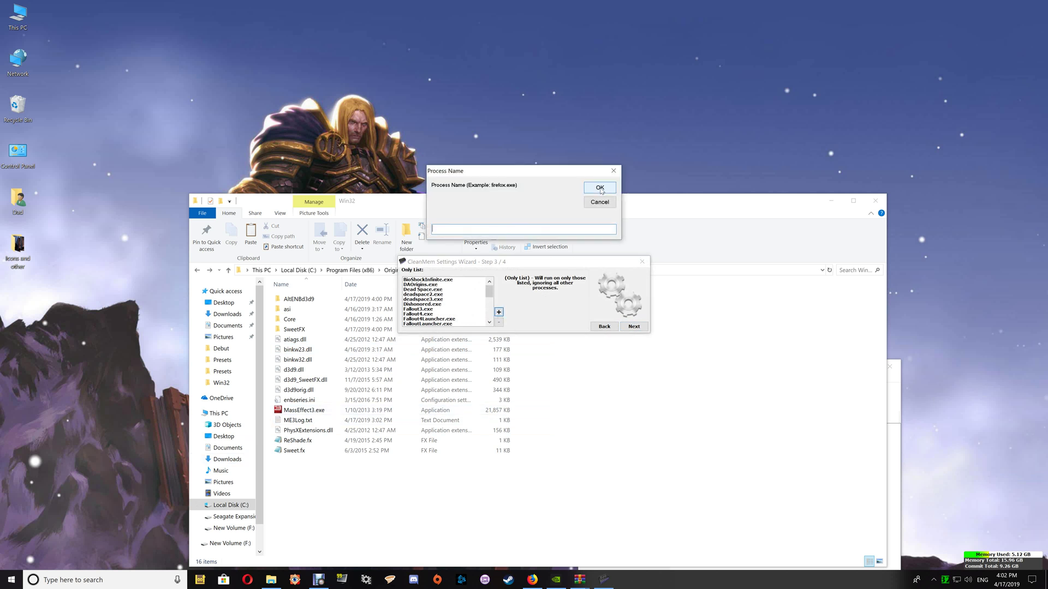
pyautogui.click(307, 411)
pyautogui.click(321, 410)
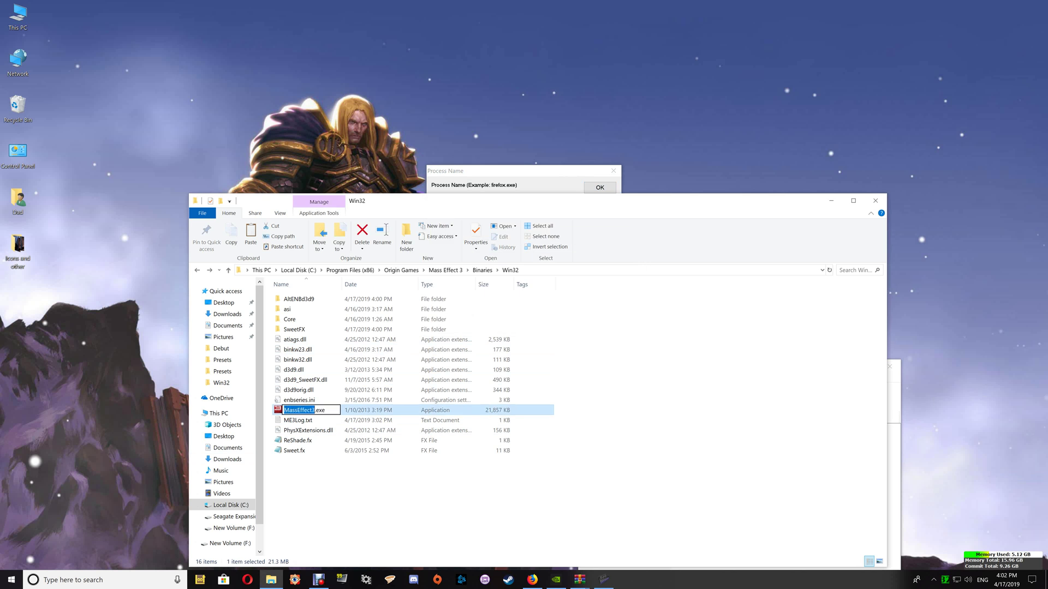
pyautogui.hotkey('ctrl', 'a')
pyautogui.rightClick(299, 410)
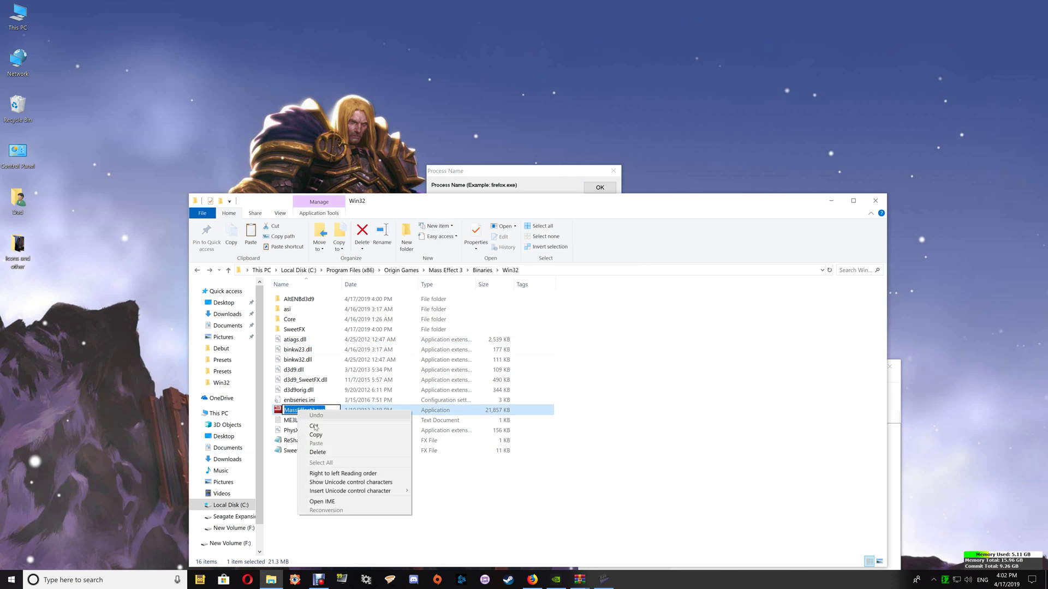
pyautogui.click(317, 436)
pyautogui.click(532, 170)
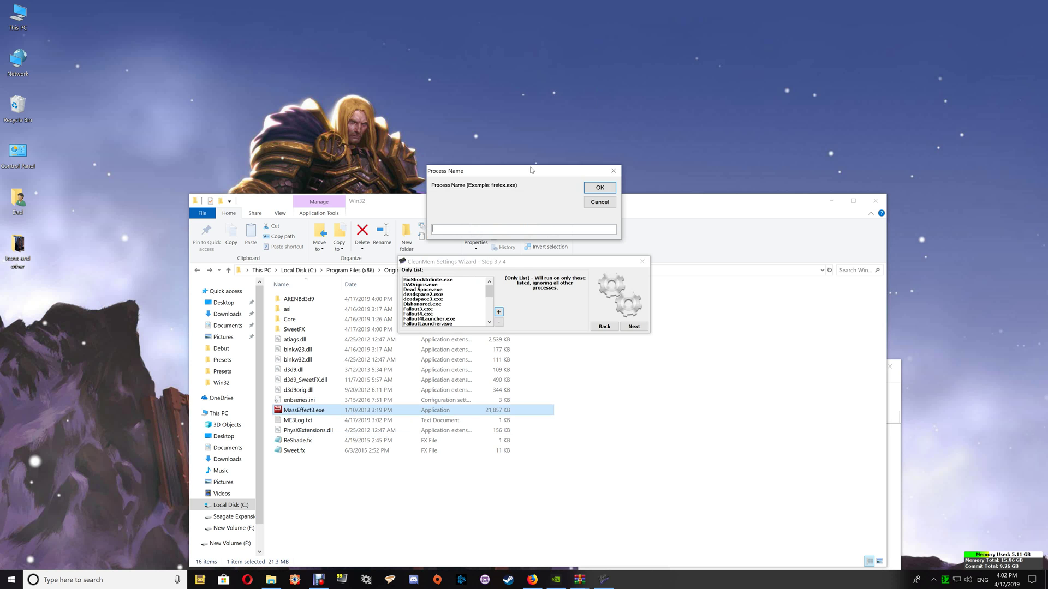
pyautogui.rightClick(492, 229)
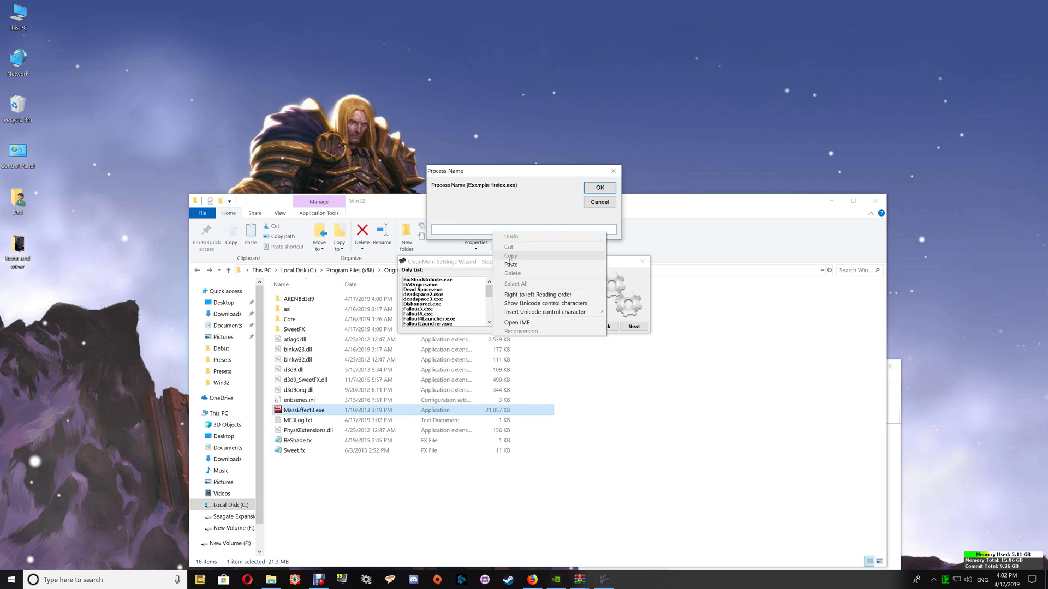
pyautogui.click(518, 268)
pyautogui.click(600, 188)
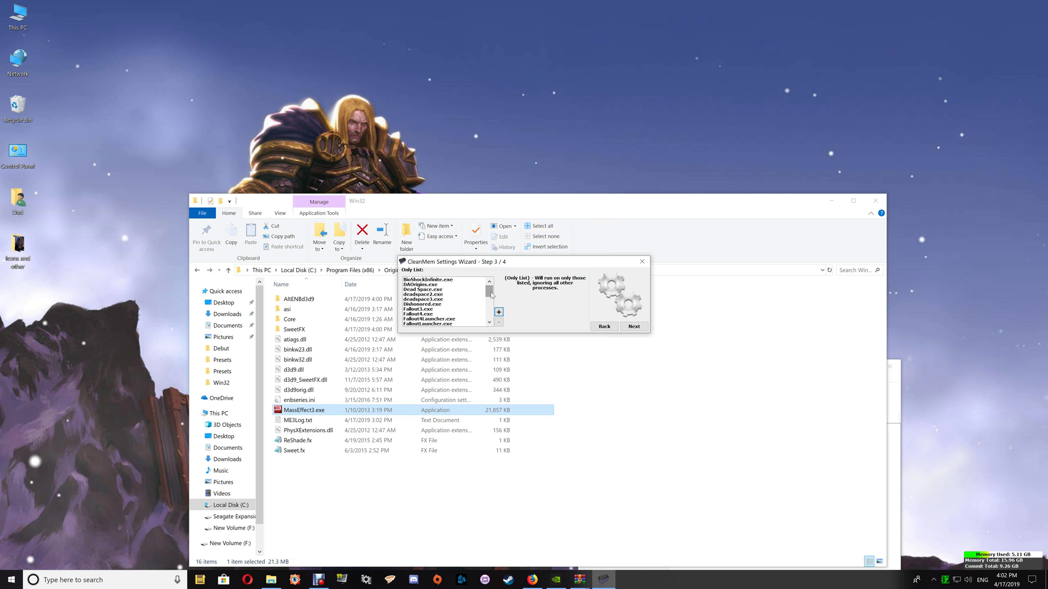
# - Finish the wizard so the CleanMem settings are saved
pyautogui.moveTo(491, 295); pyautogui.dragTo(491, 312)
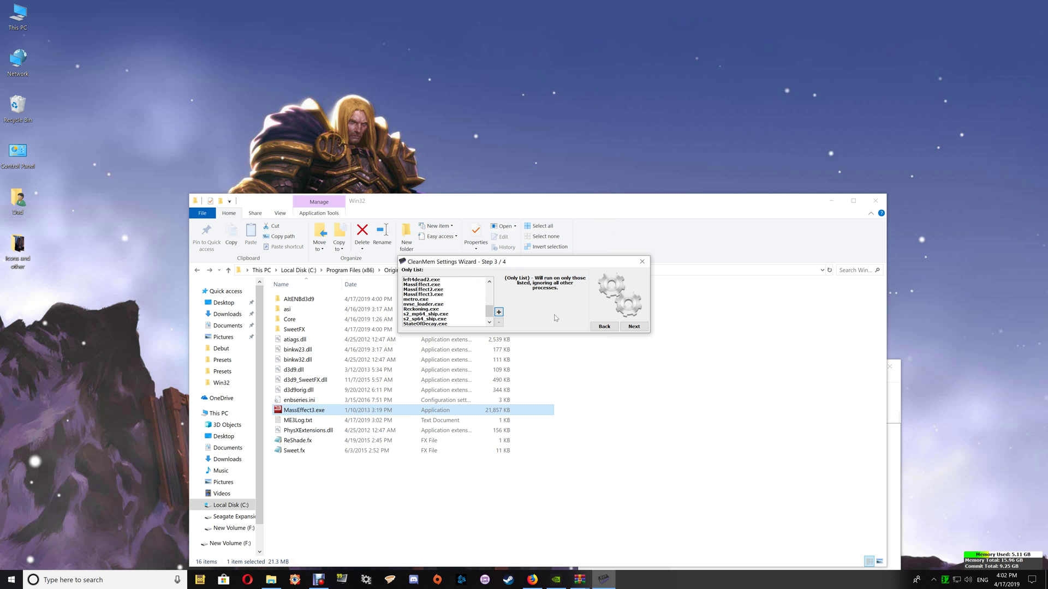
pyautogui.click(634, 326)
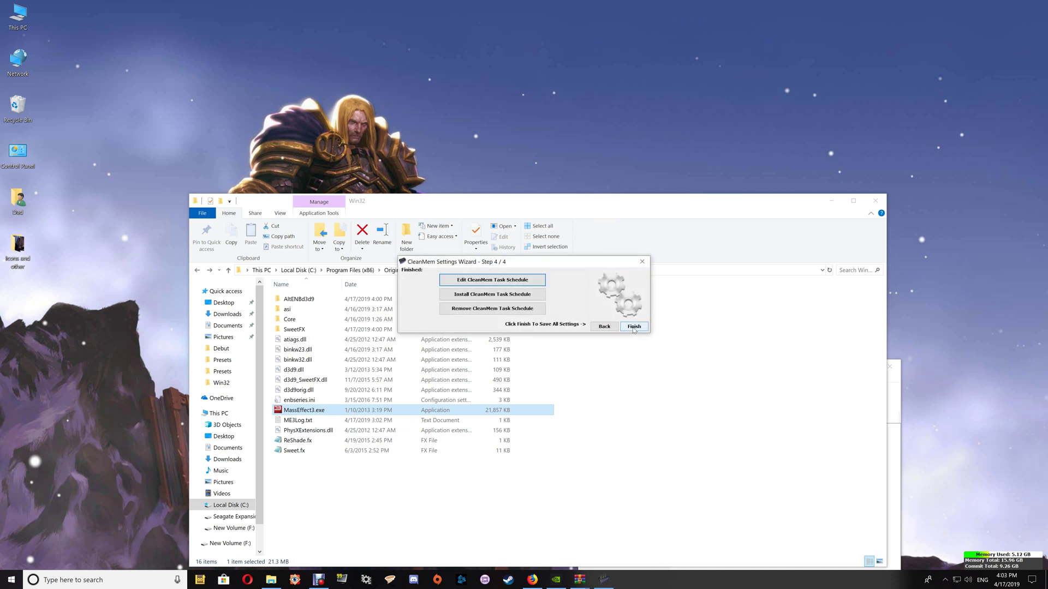
pyautogui.click(633, 327)
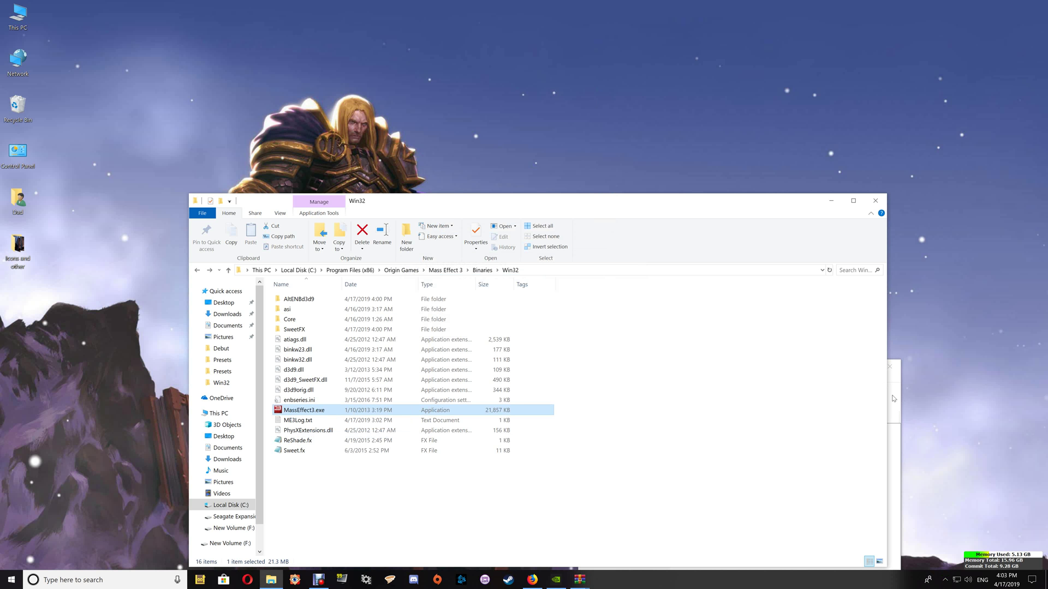
# - Delete AltENBd3d9, SweetFX, d3d9_SweetFX.dll, d3d9orig.dll, enbseries.ini, ReShade.fx and Sweet.fx from Win32
pyautogui.click(892, 367)
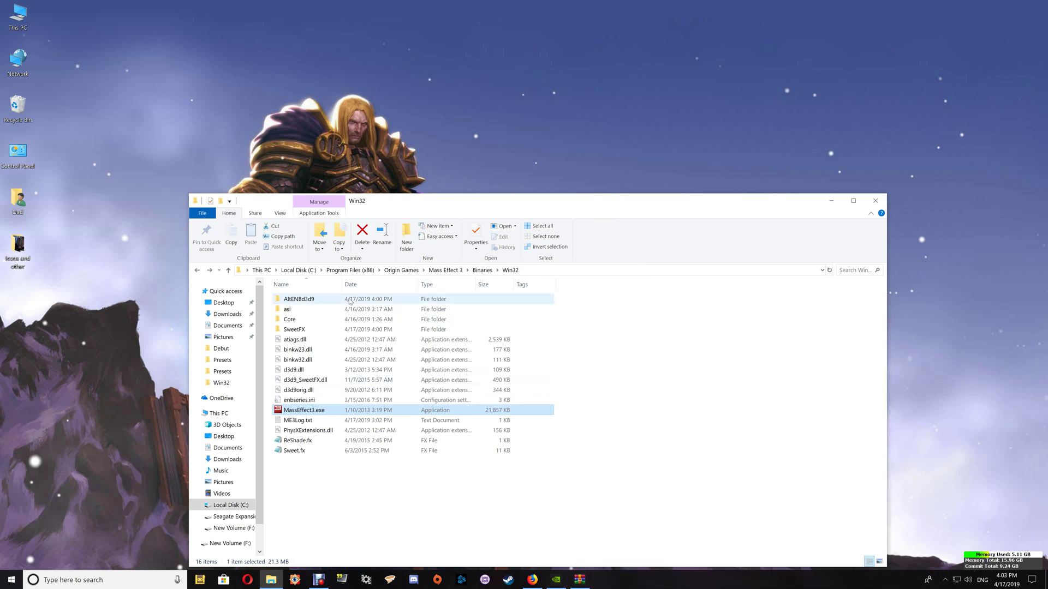
pyautogui.click(350, 302)
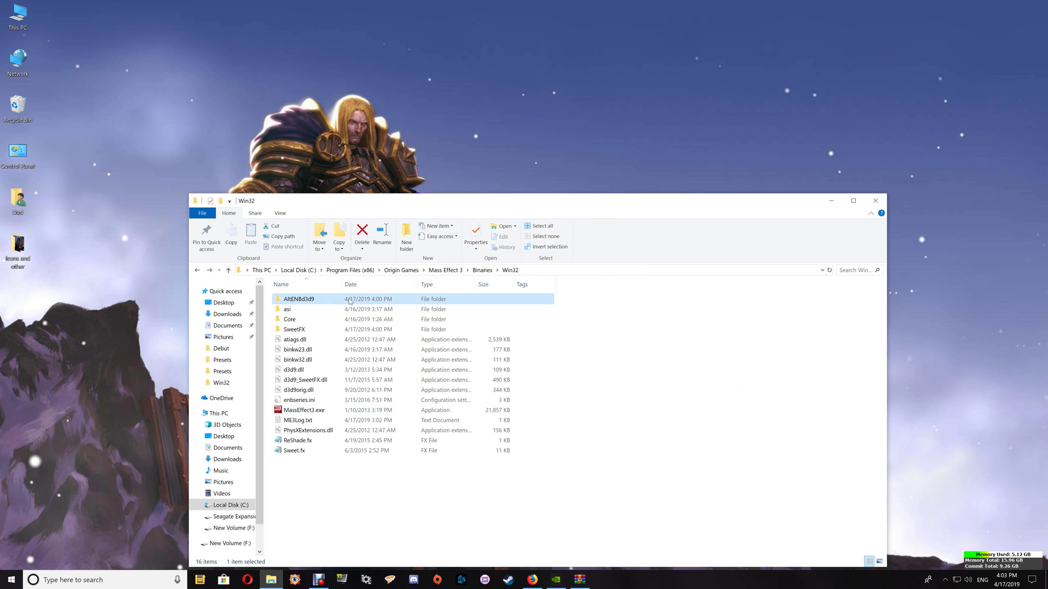
pyautogui.keyDown('ctrl'); pyautogui.click(321, 329); pyautogui.keyUp('ctrl')
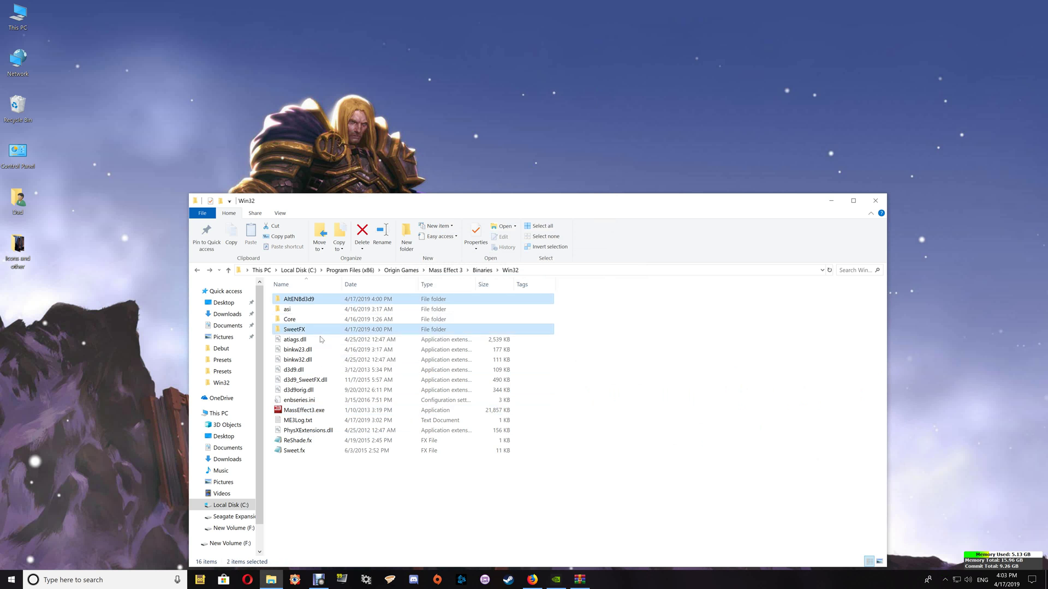
pyautogui.keyDown('ctrl'); pyautogui.click(334, 381); pyautogui.keyUp('ctrl')
pyautogui.keyDown('ctrl'); pyautogui.click(330, 389); pyautogui.keyUp('ctrl')
pyautogui.keyDown('ctrl'); pyautogui.click(326, 400); pyautogui.keyUp('ctrl')
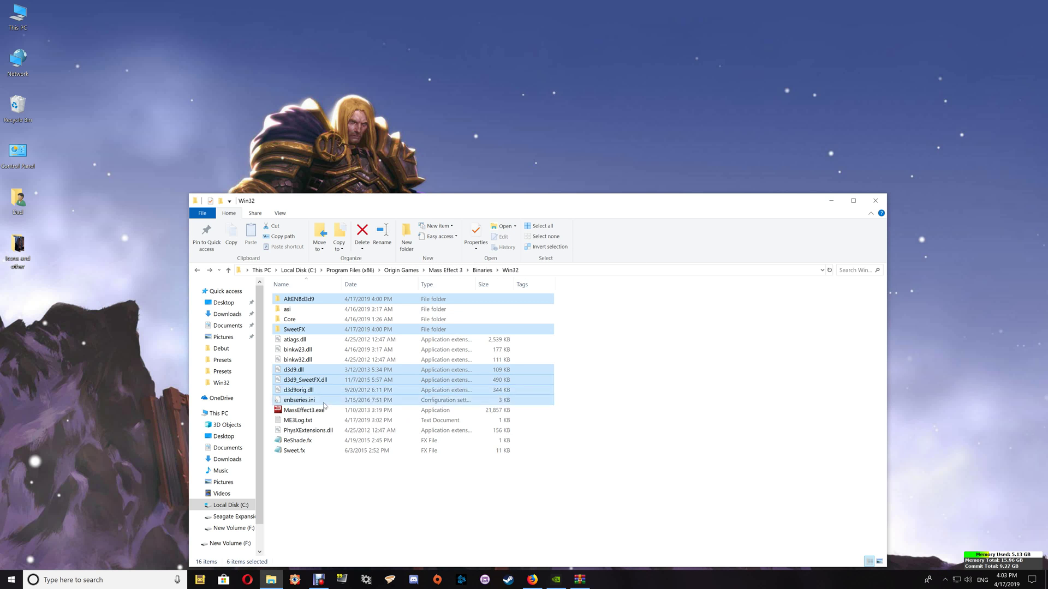
pyautogui.keyDown('ctrl'); pyautogui.click(324, 441); pyautogui.keyUp('ctrl')
pyautogui.keyDown('ctrl'); pyautogui.click(321, 451); pyautogui.keyUp('ctrl')
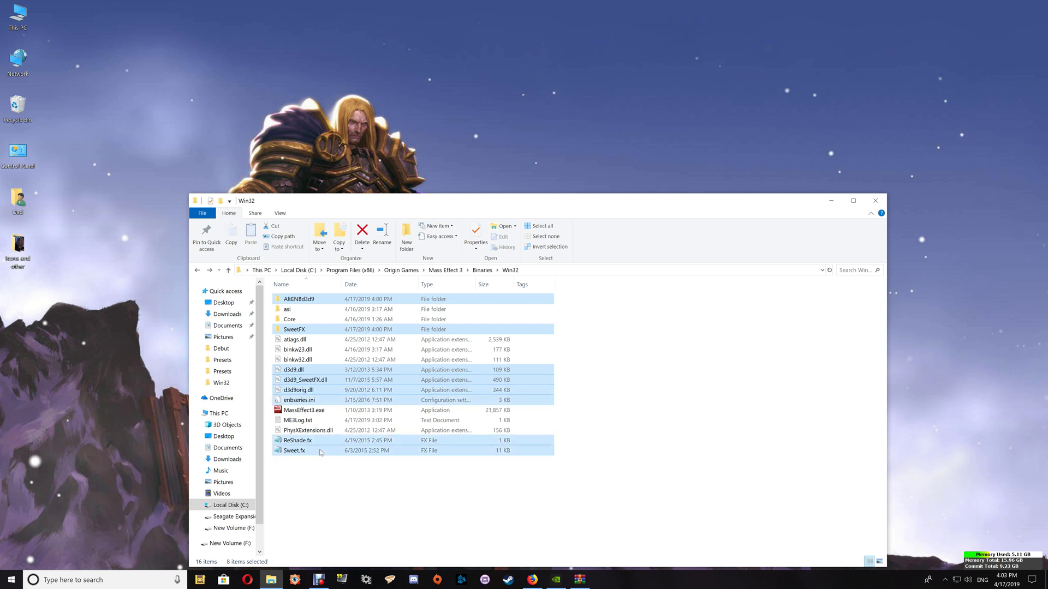
pyautogui.press('Delete')
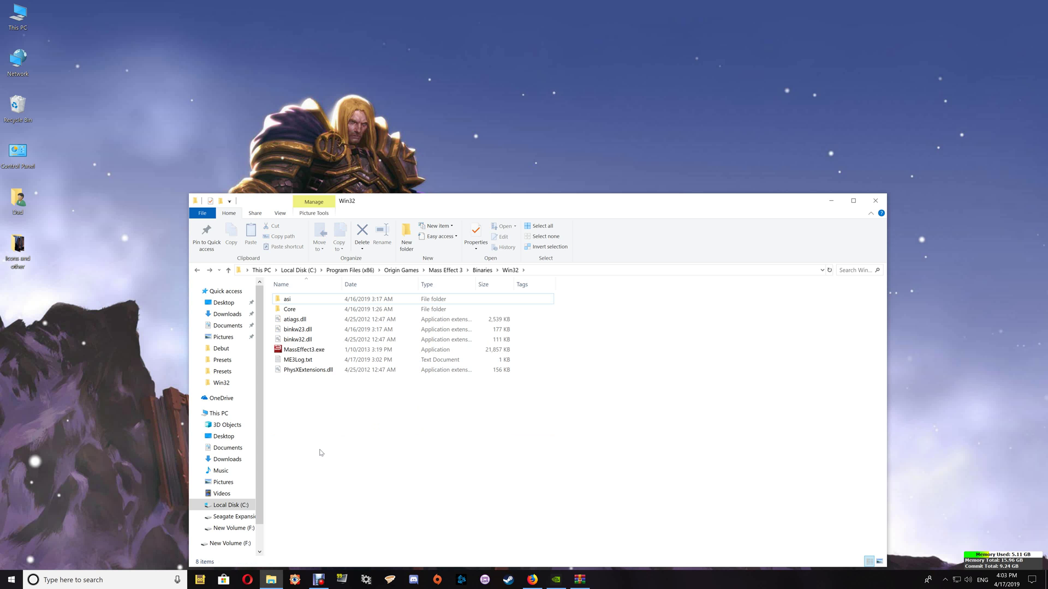